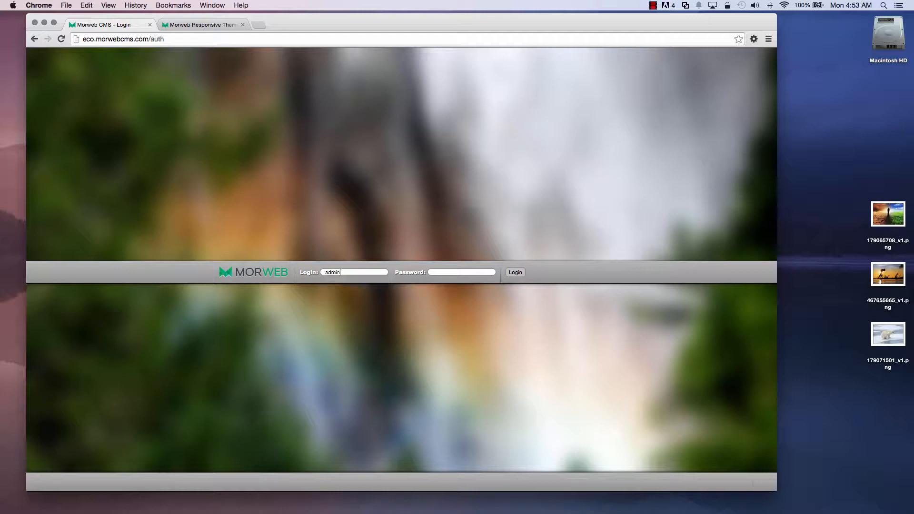
Log in to the CMS as admin and review the widgets available for the dashboard without adding one.
click(515, 272)
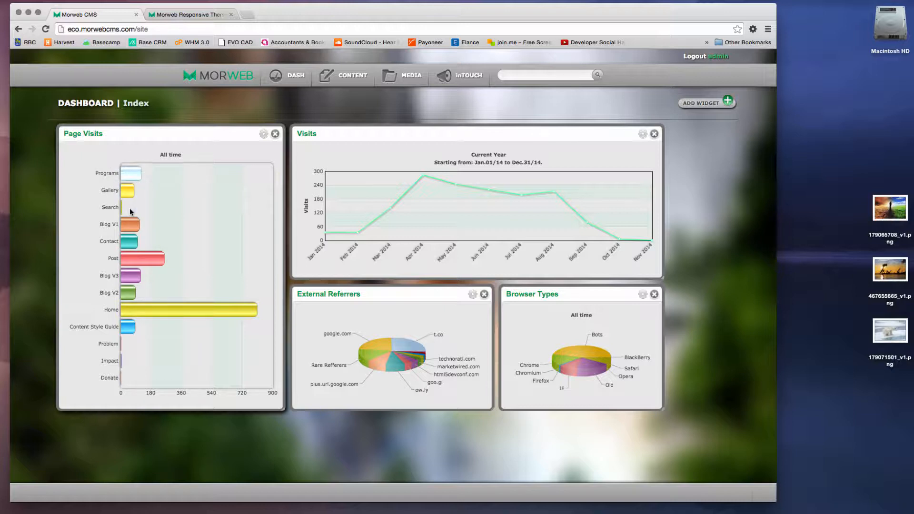
mouse_move(455, 184)
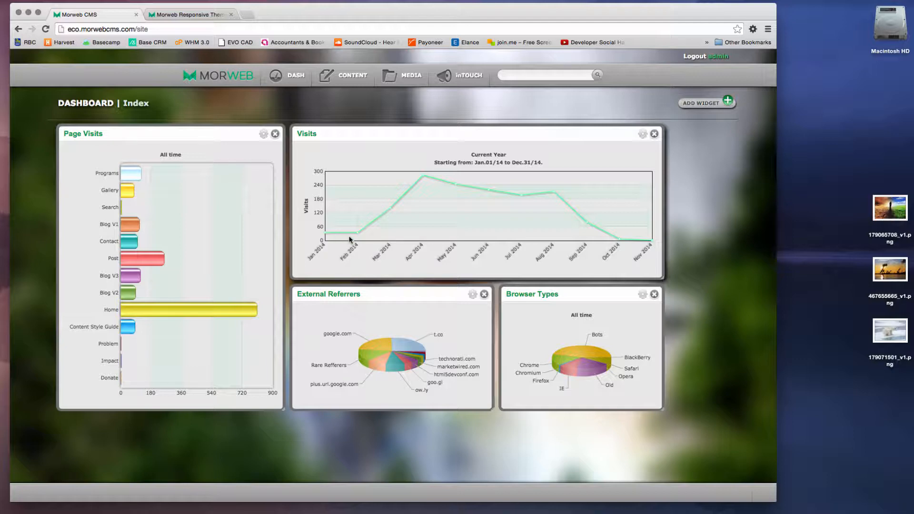
click(699, 103)
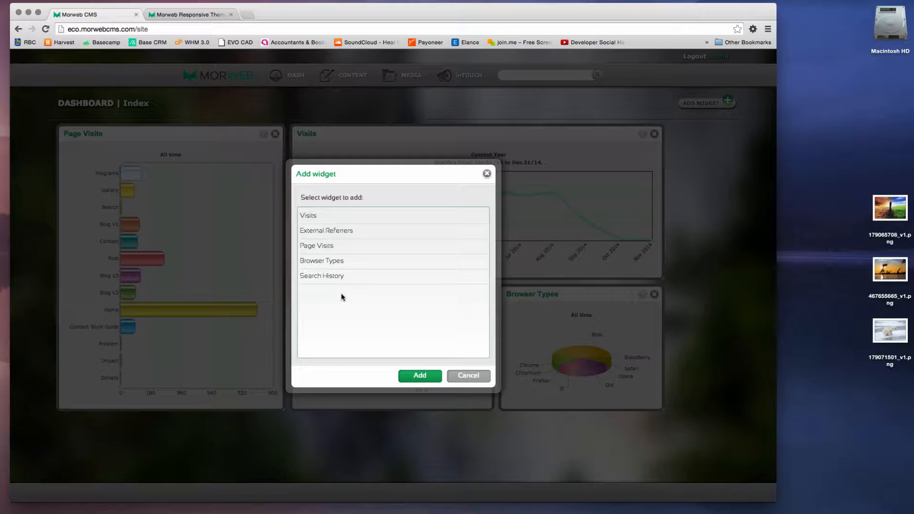
click(458, 372)
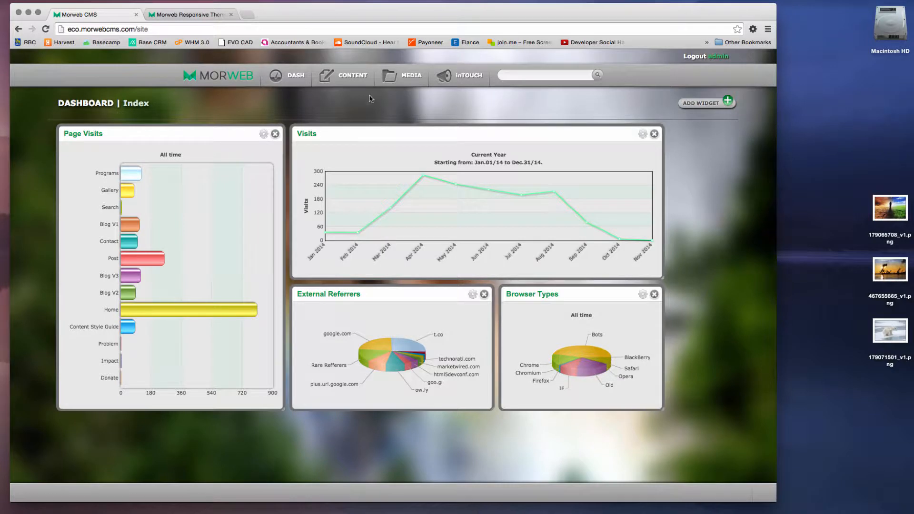
Open the Home Demo page for viewing from the site's Pages Manager.
mouse_move(349, 80)
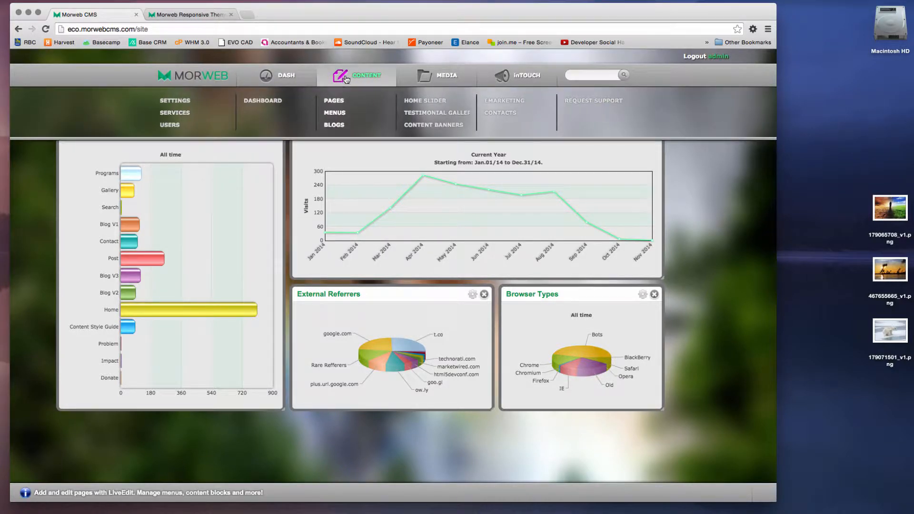
click(335, 101)
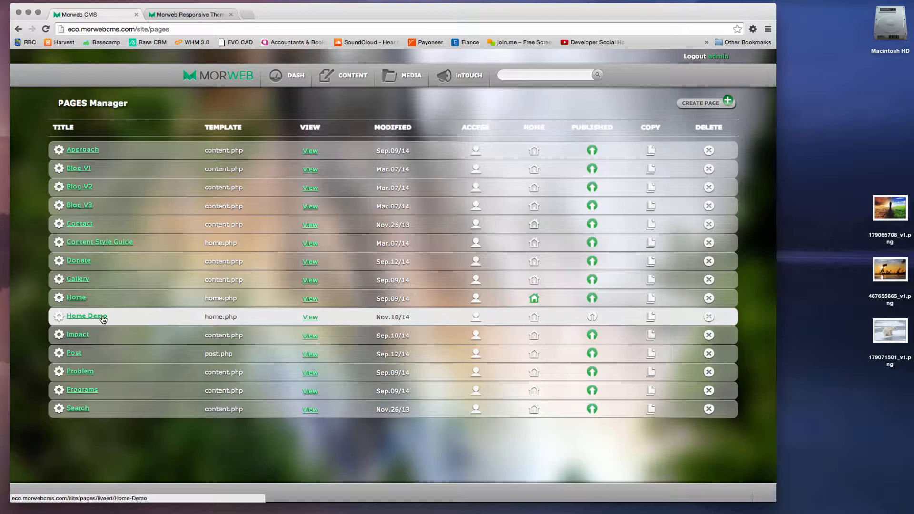
click(311, 318)
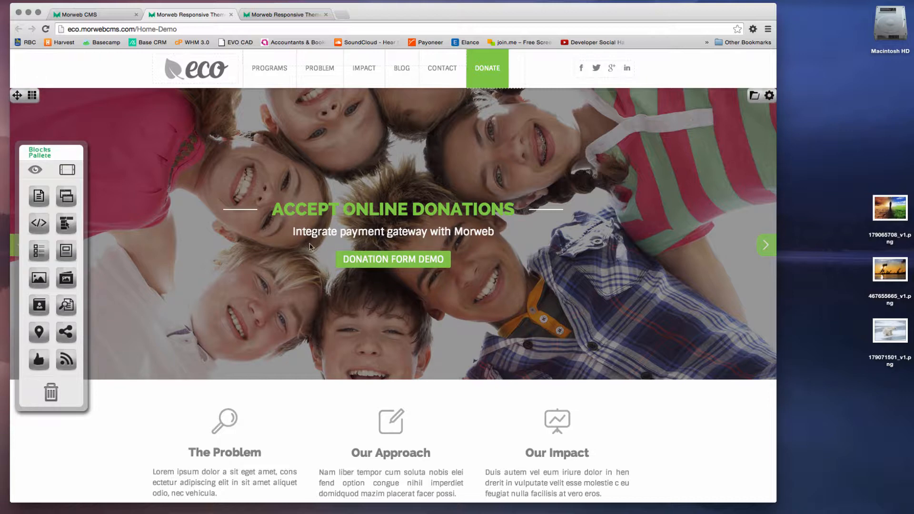
Examine the Home Demo page layout, from the image slider and three content columns to the testimonial and blog posts.
scroll(268, 266, down, 2)
scroll(268, 265, down, 5)
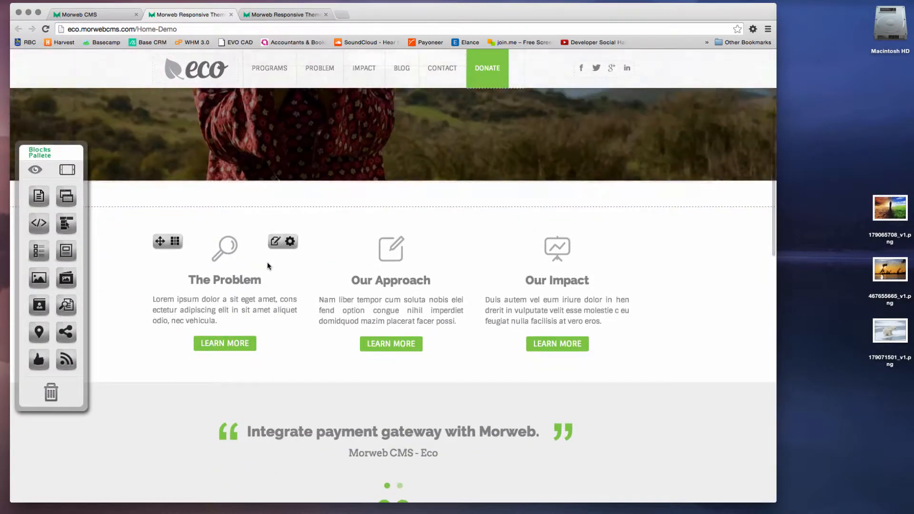
scroll(268, 266, up, 5)
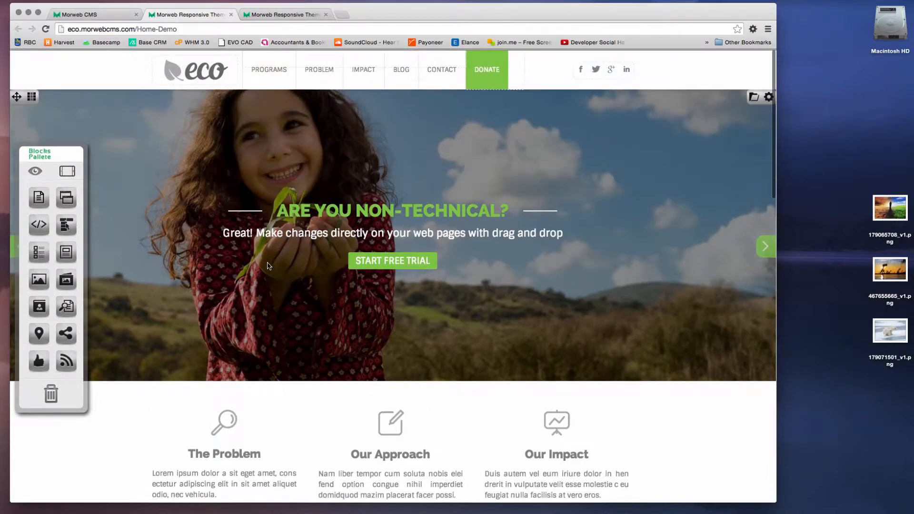
scroll(268, 266, down, 2)
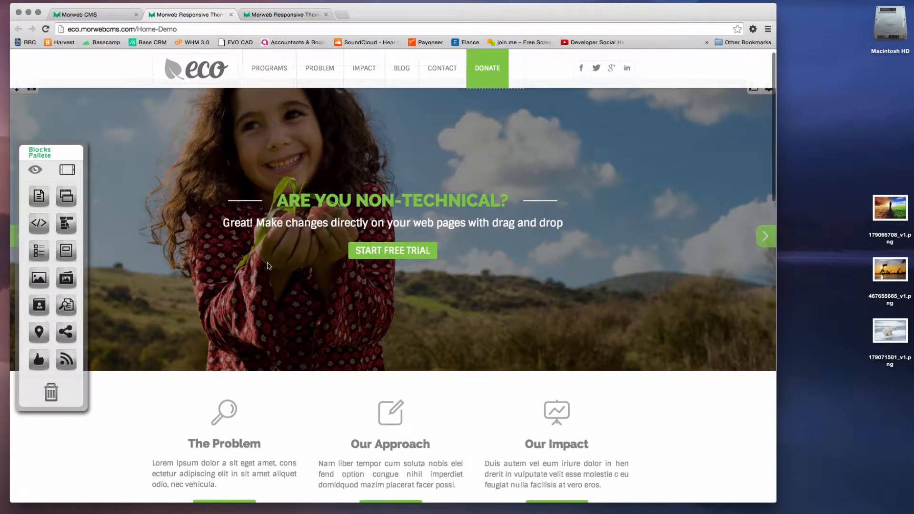
scroll(268, 266, down, 5)
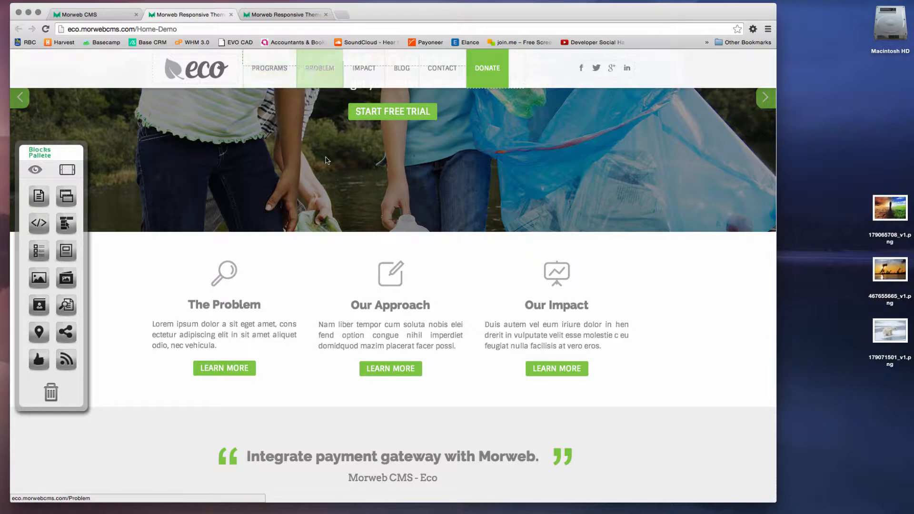
scroll(329, 171, up, 5)
scroll(330, 178, down, 12)
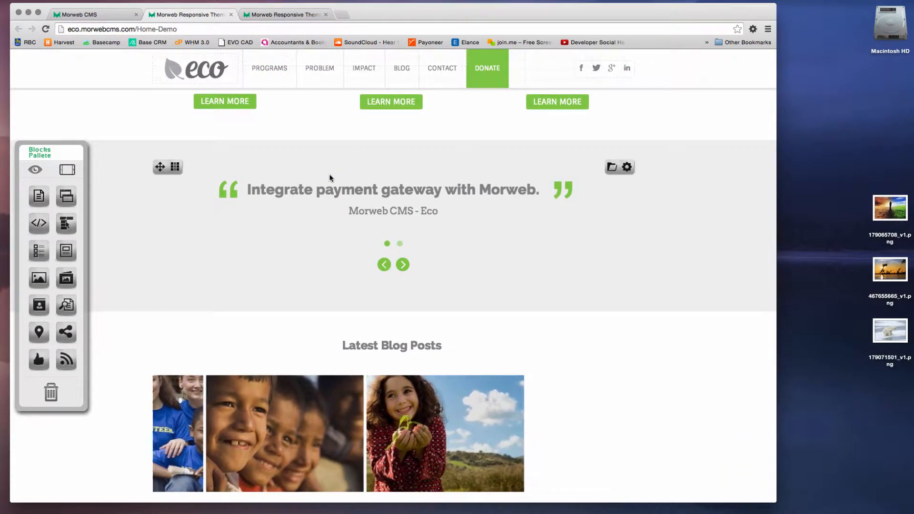
scroll(331, 180, up, 5)
scroll(330, 183, up, 4)
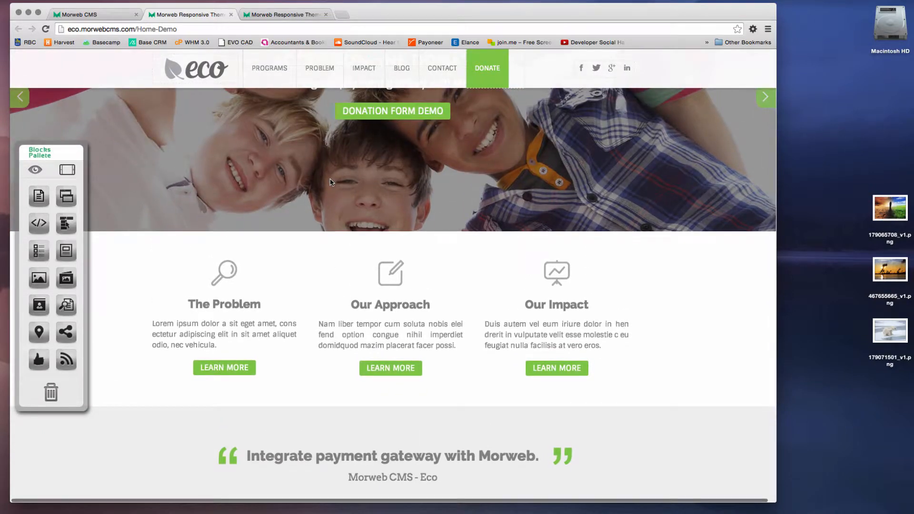
Append "is the best" to the "Our Approach" heading in the middle content column.
mouse_move(385, 299)
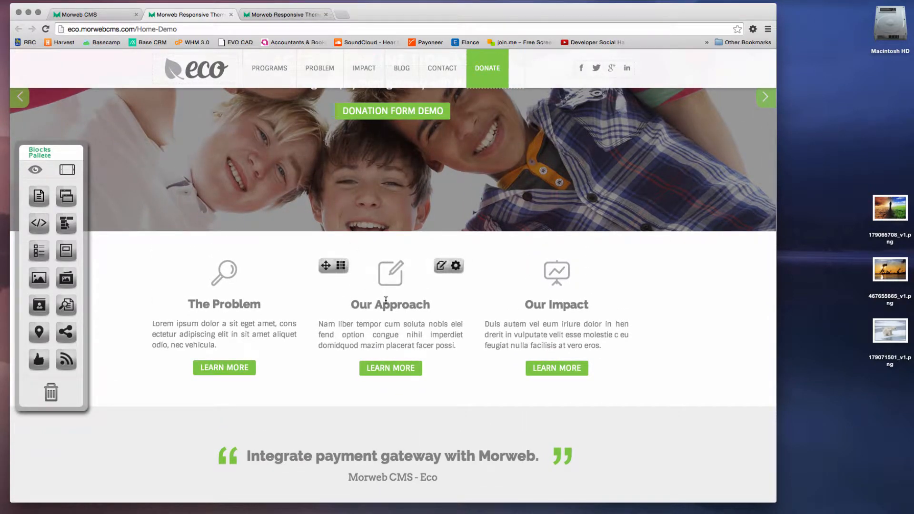
click(385, 301)
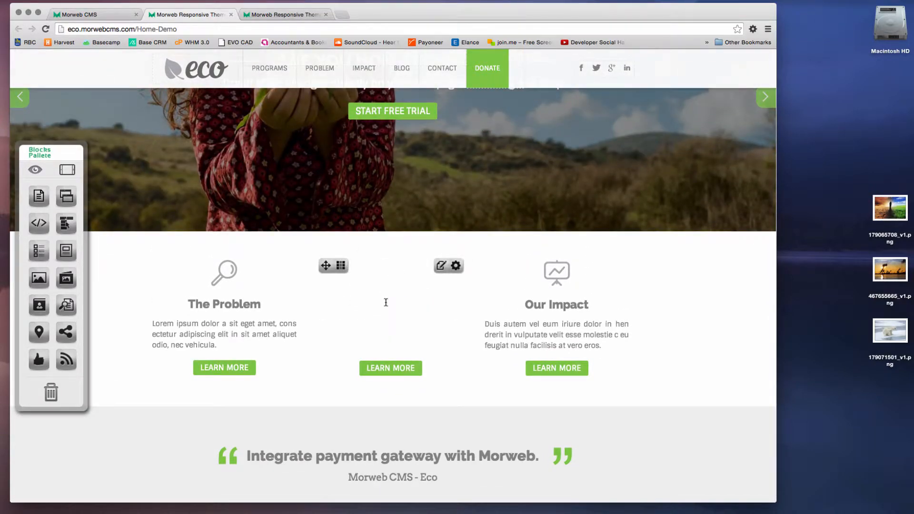
click(393, 284)
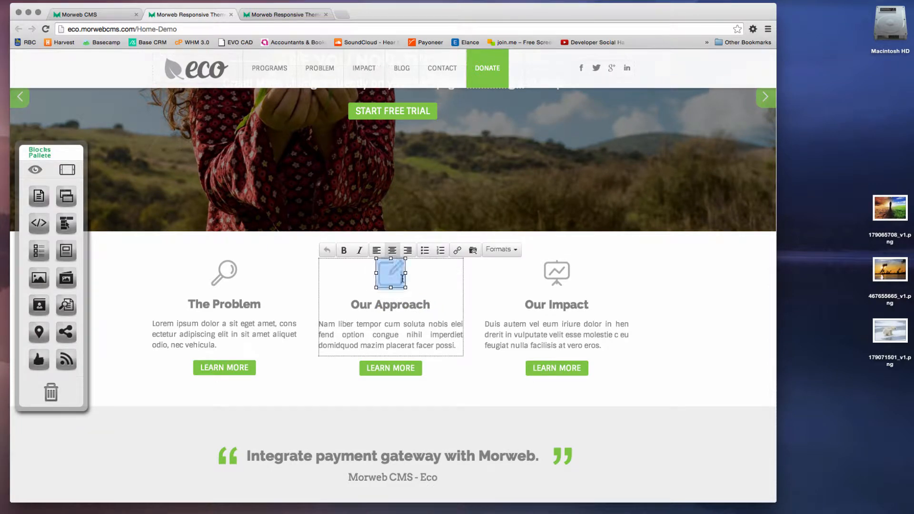
click(422, 277)
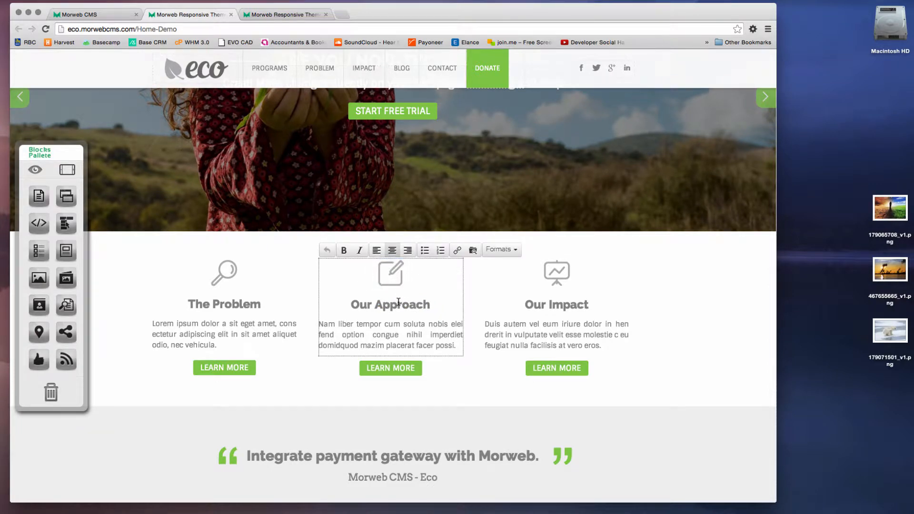
click(432, 303)
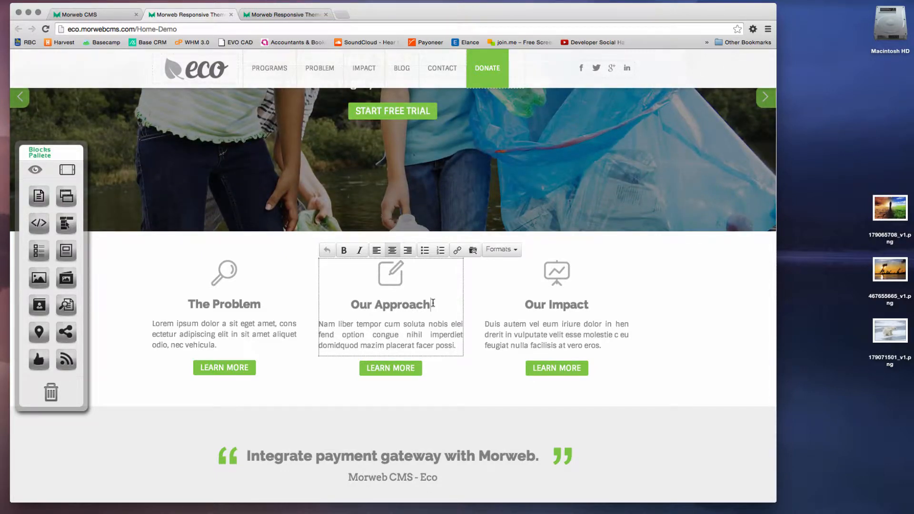
text(is the best)
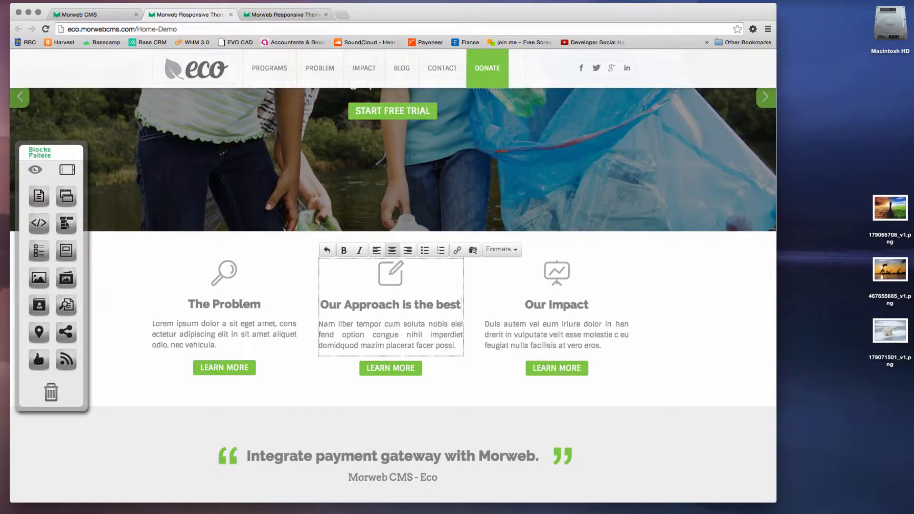
click(297, 260)
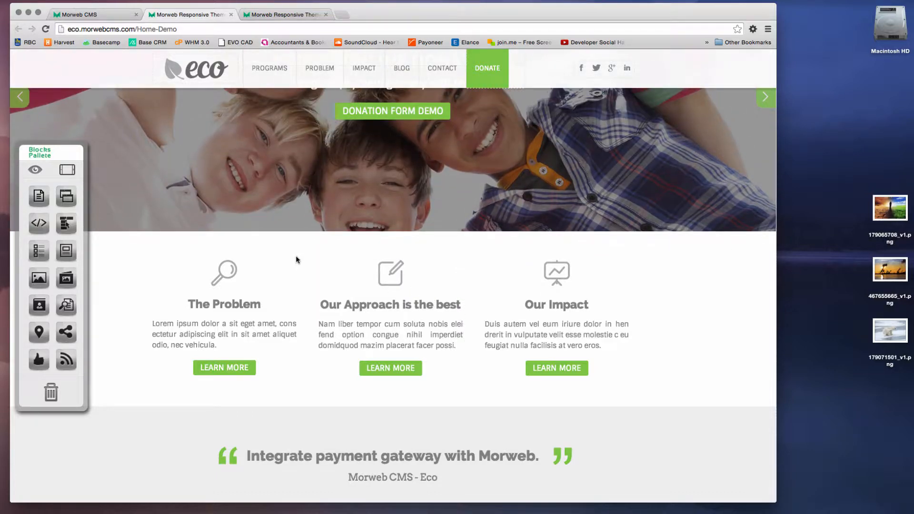
Try the Heading 1 format on the "Our Approach is the best" title.
click(371, 307)
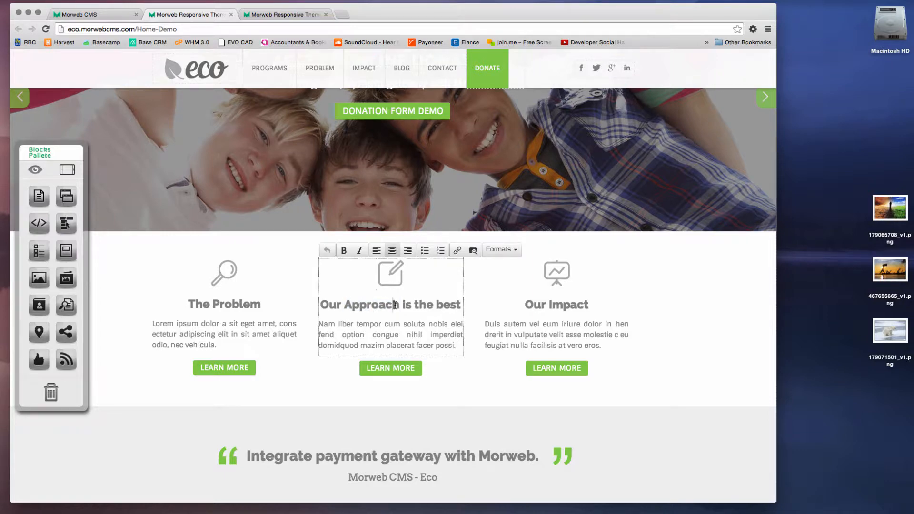
triple_click(373, 305)
click(400, 305)
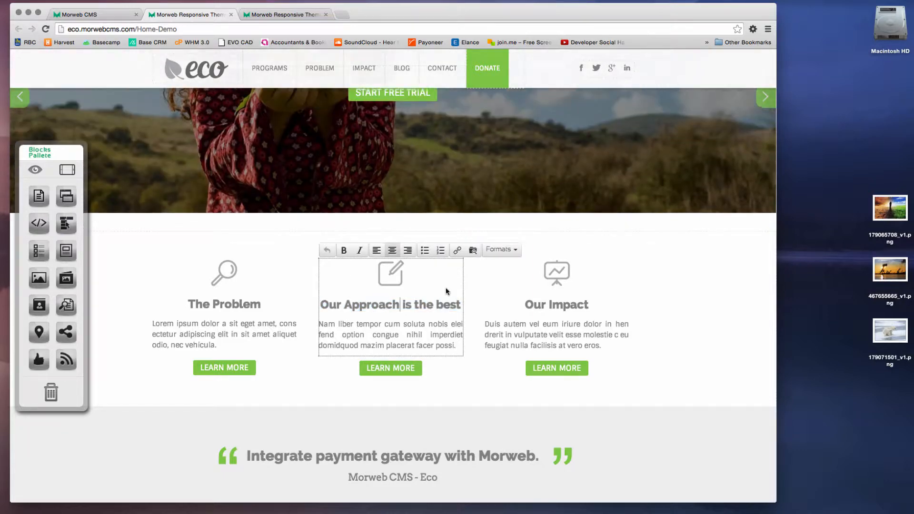
click(513, 250)
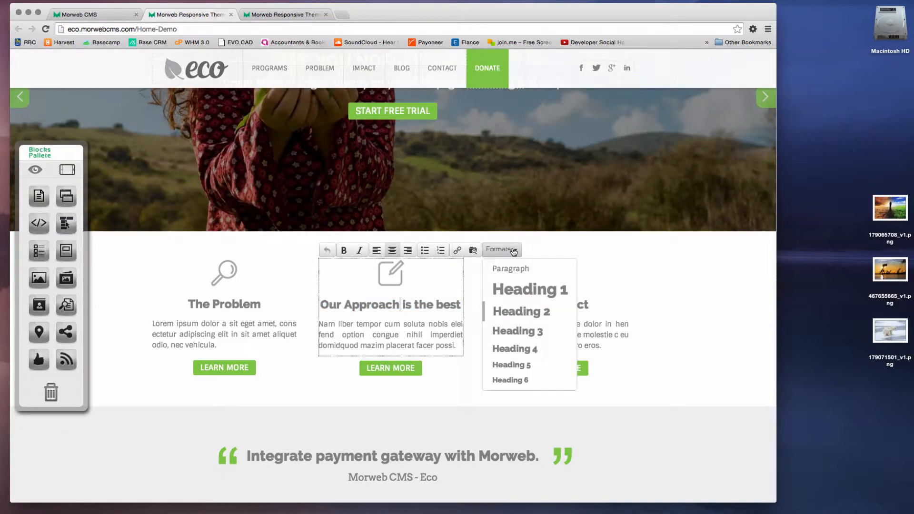
click(519, 289)
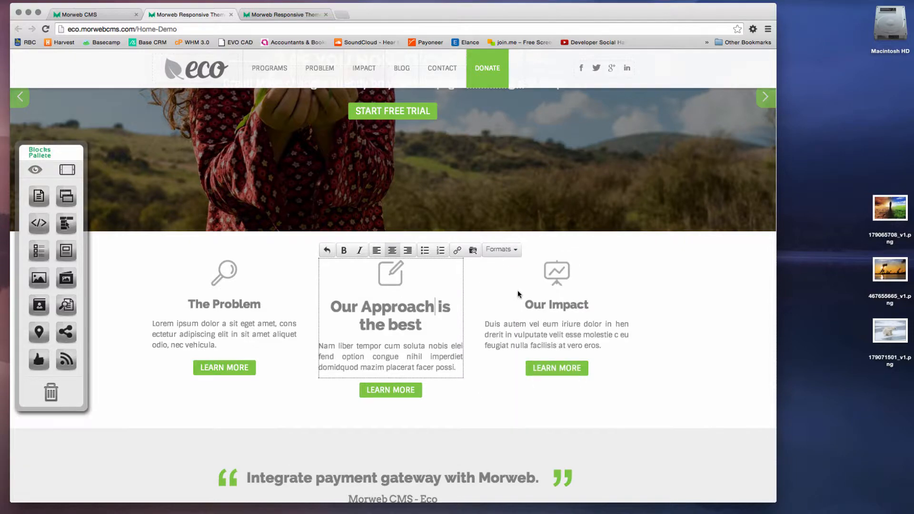
Format the "Our Approach is the best" title as Heading 4 and finish editing the block.
click(509, 257)
click(507, 350)
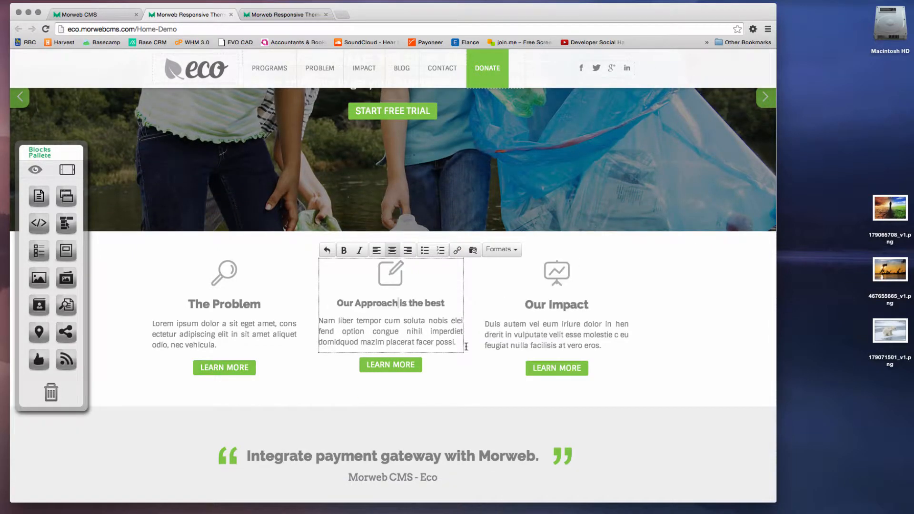
click(302, 282)
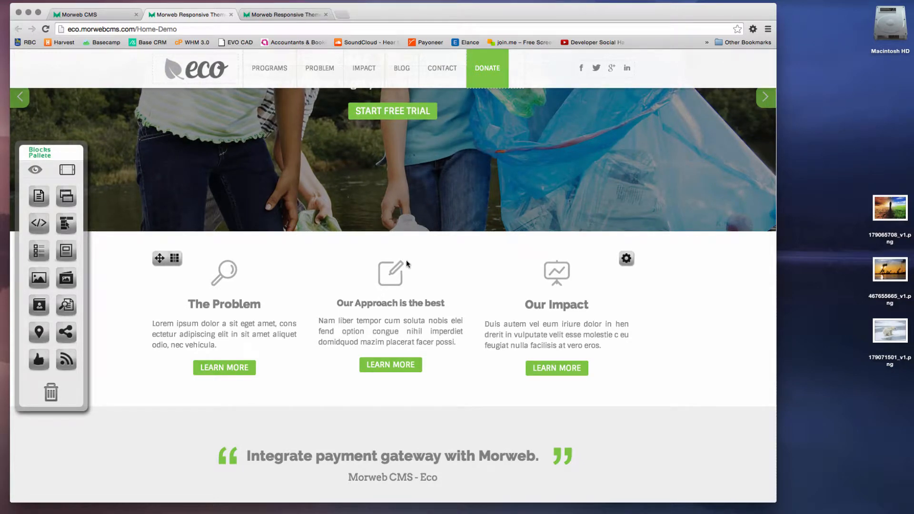
Open the Home Slider gallery of the large image slider above the content columns for editing.
scroll(409, 267, down, 1)
scroll(427, 275, up, 3)
scroll(427, 275, up, 2)
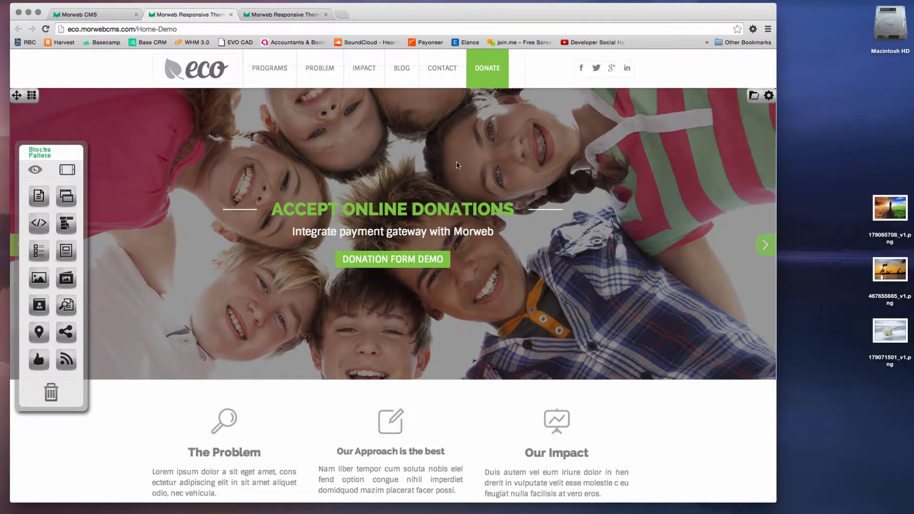
right_click(386, 159)
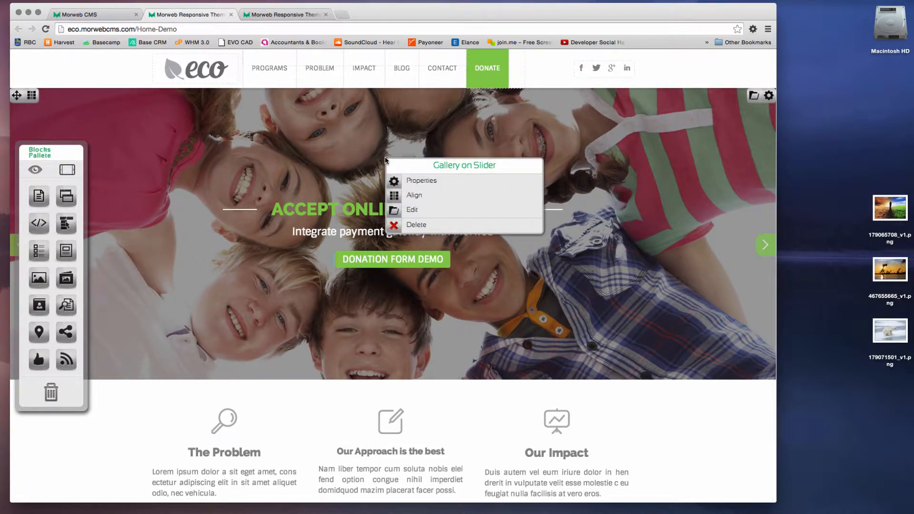
right_click(413, 139)
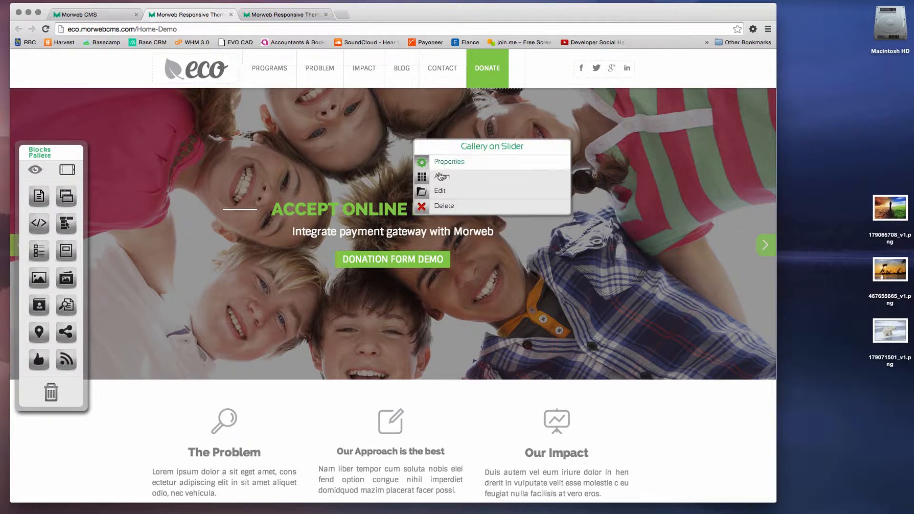
click(449, 195)
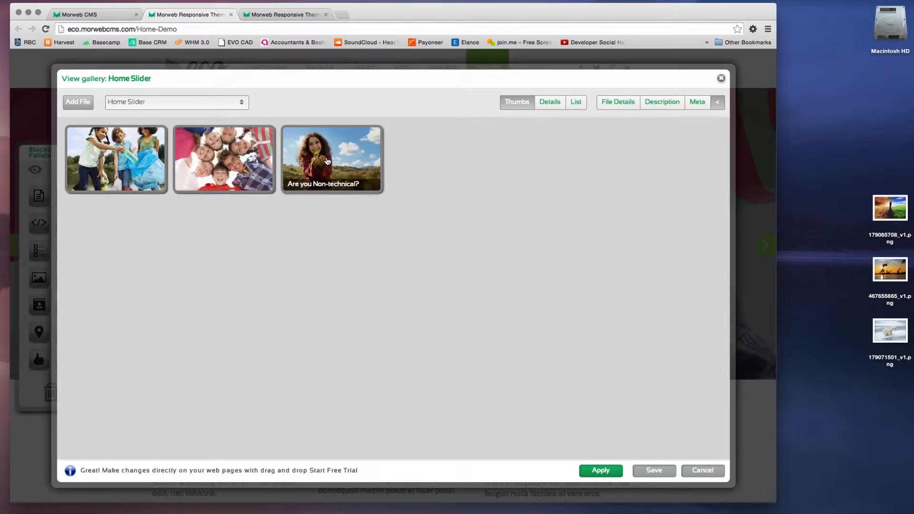
Move the photo of the girl to second place in the gallery and add 179071501_v1.png from the desktop.
drag(327, 162, 214, 164)
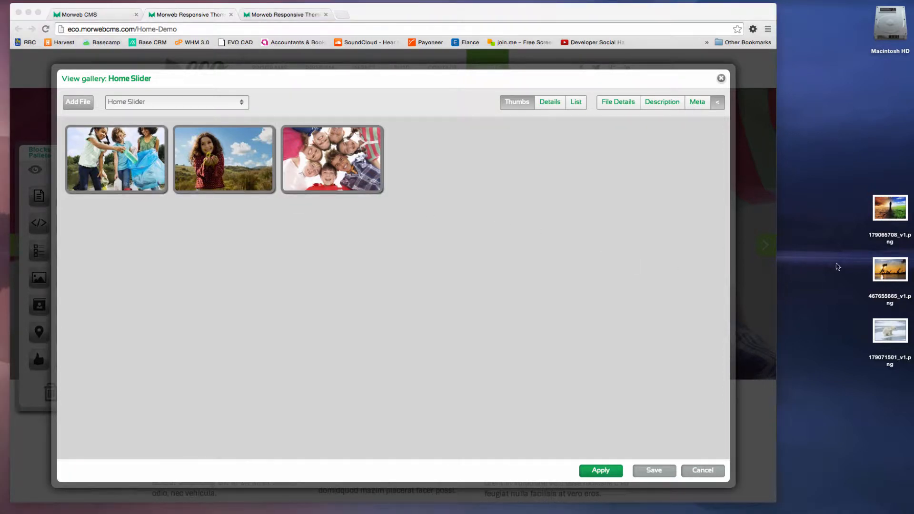
drag(883, 335, 214, 275)
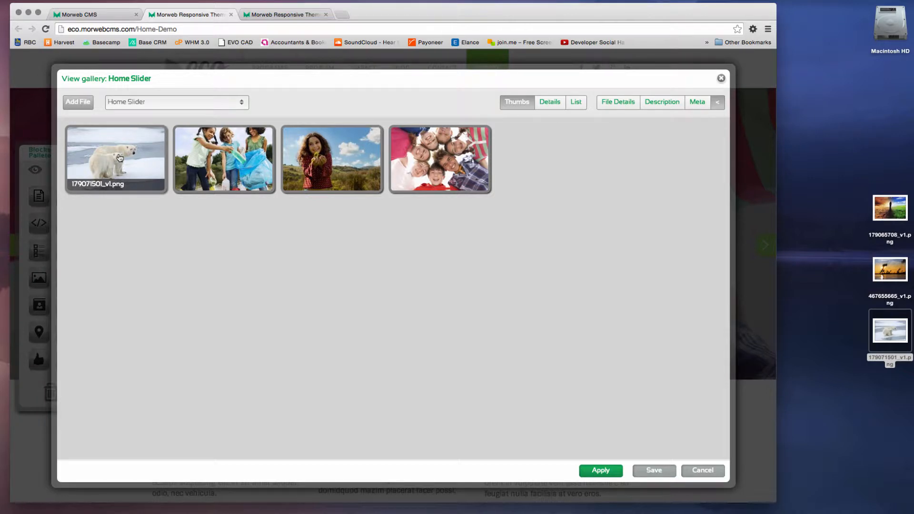
Check the file details of the polar bear image and move the gallery window down to reveal the page slider.
click(118, 164)
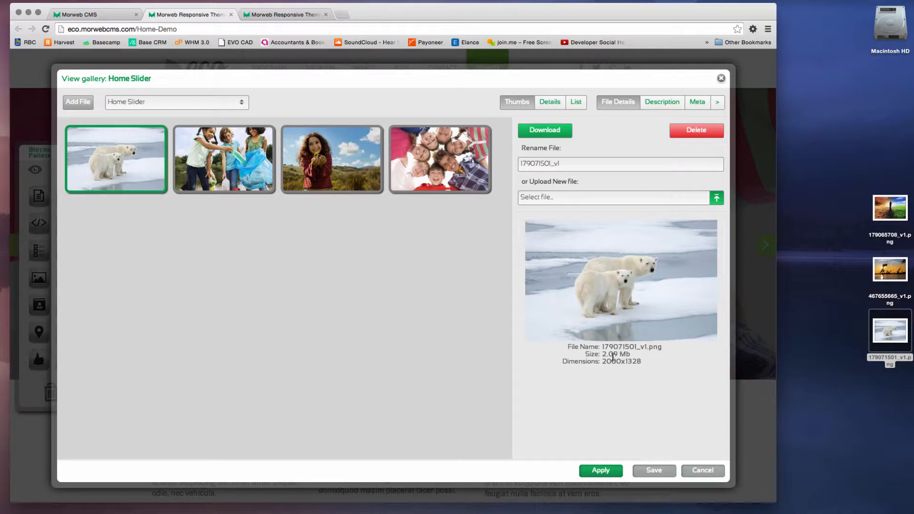
mouse_move(604, 354)
mouse_down()
mouse_move(633, 355)
mouse_move(614, 355)
mouse_up()
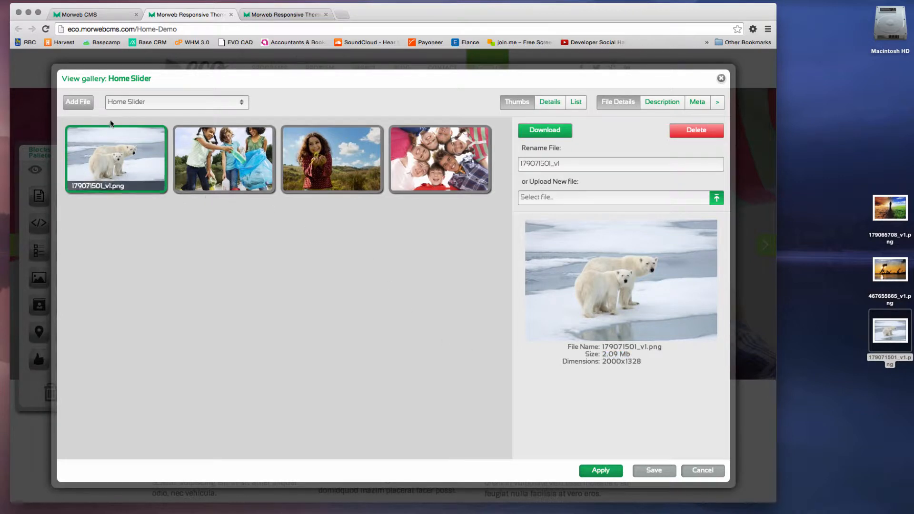
drag(265, 81, 258, 302)
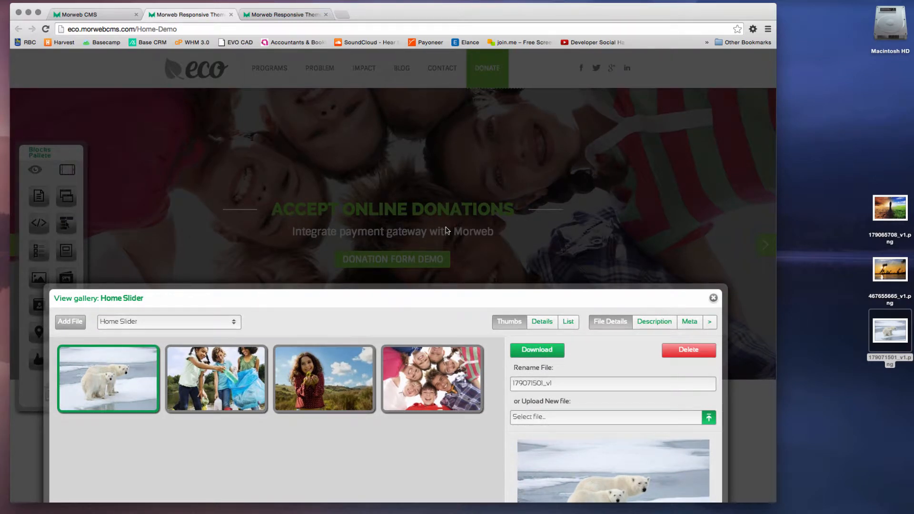
Title the polar bear image "I'm just chilling" and describe it as "Polar bears need your help" with "learn more" on a second line.
drag(429, 300, 384, 84)
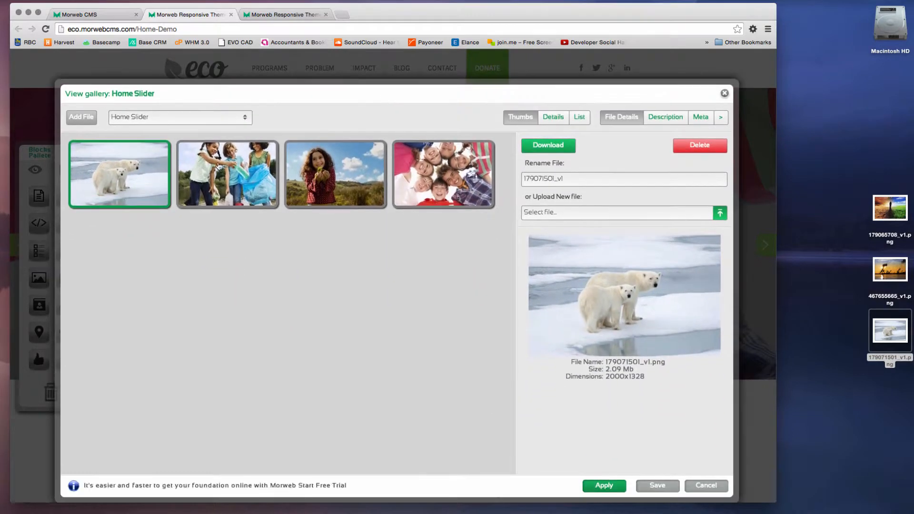
click(140, 188)
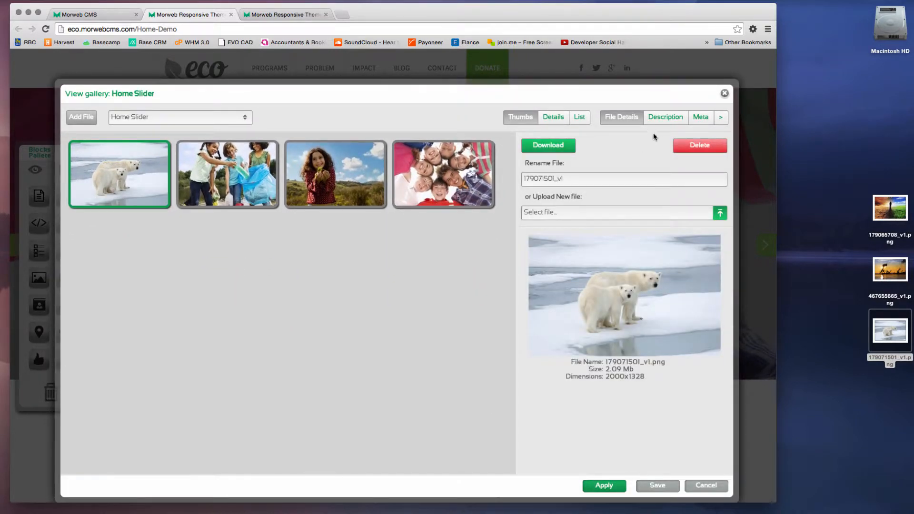
click(664, 120)
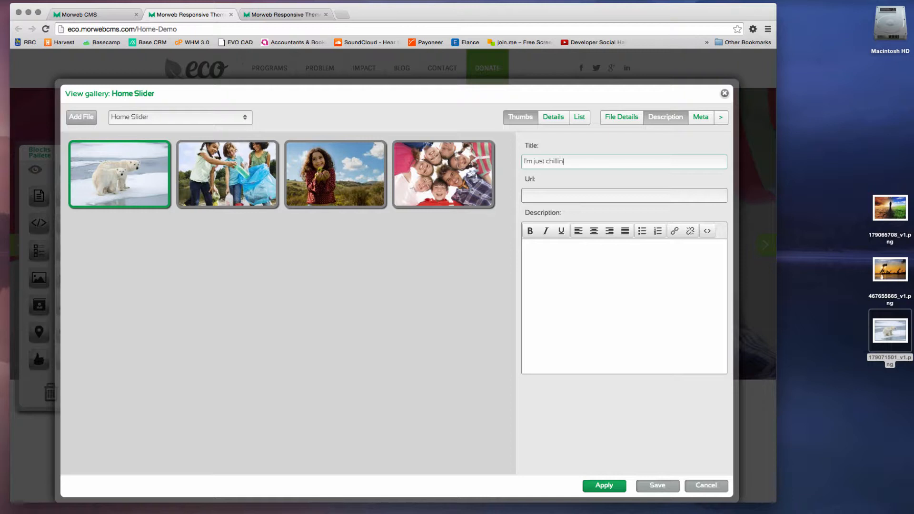
key(Tab)
key(Tab)
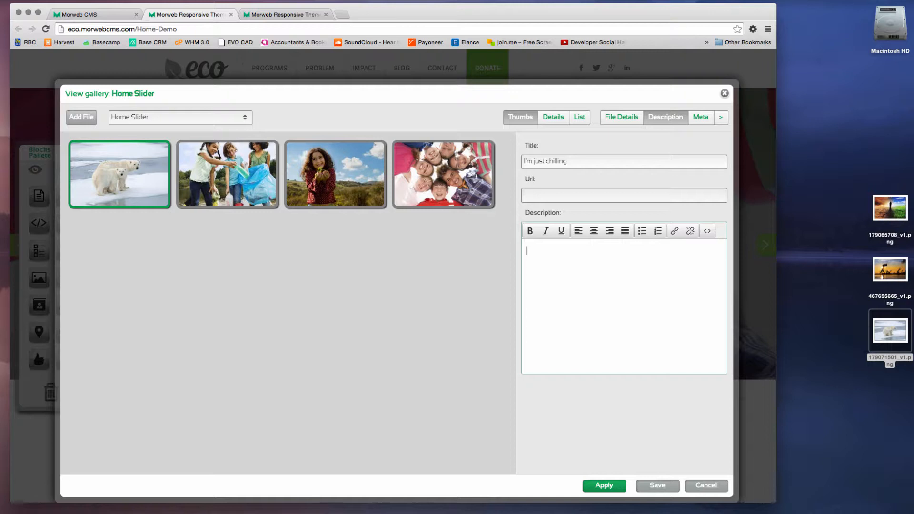
text(Polar bears need your help learn )
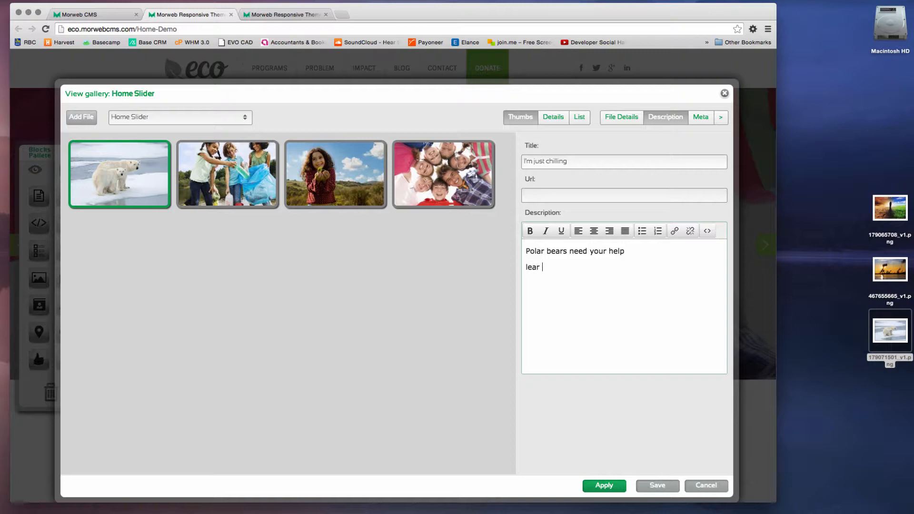
text(more)
Link "learn more" in the polar bear description to the Programs page with no target, and apply the gallery changes.
drag(569, 268, 518, 266)
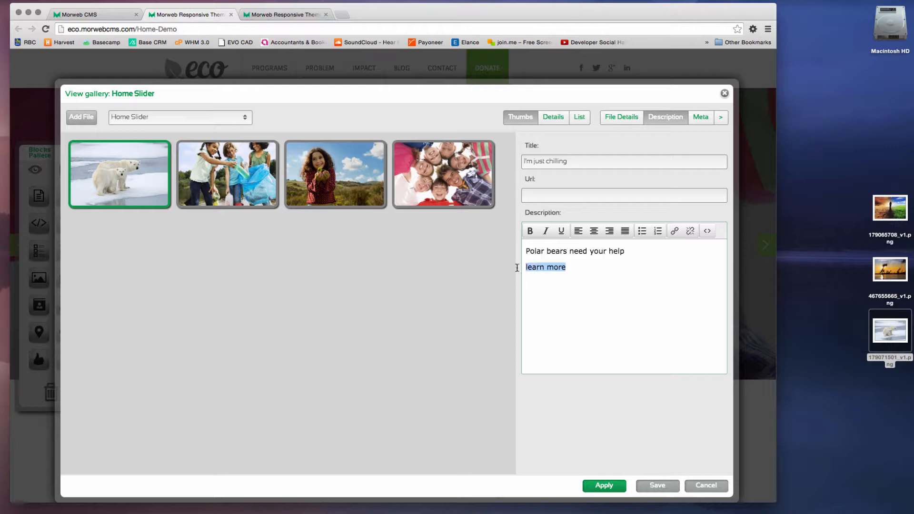
click(675, 232)
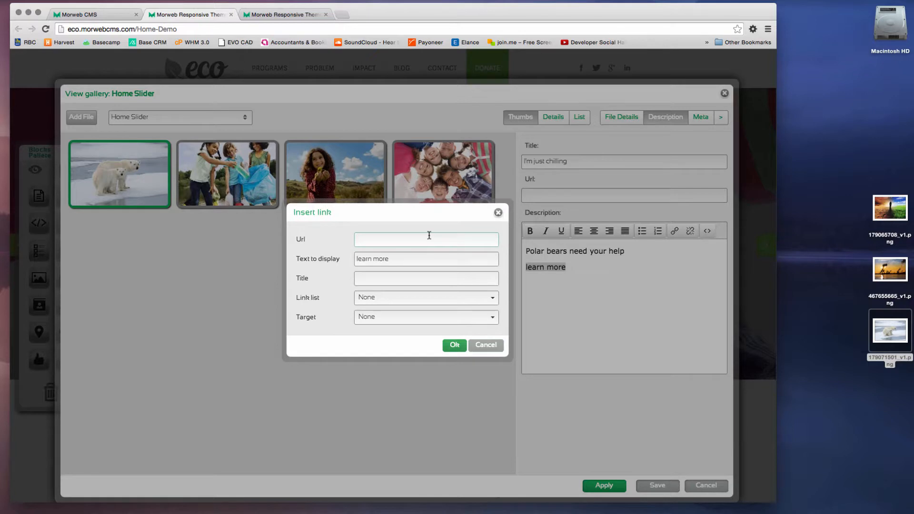
click(378, 299)
scroll(412, 203, down, 5)
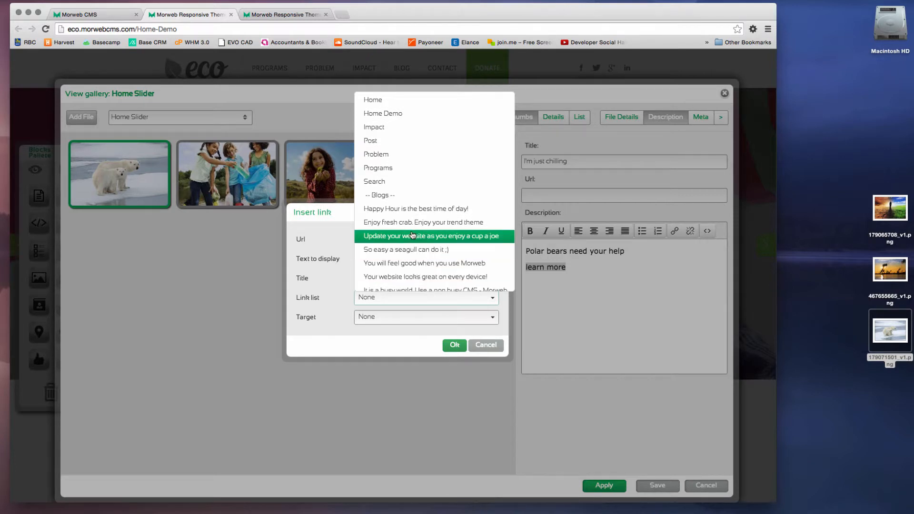
click(387, 172)
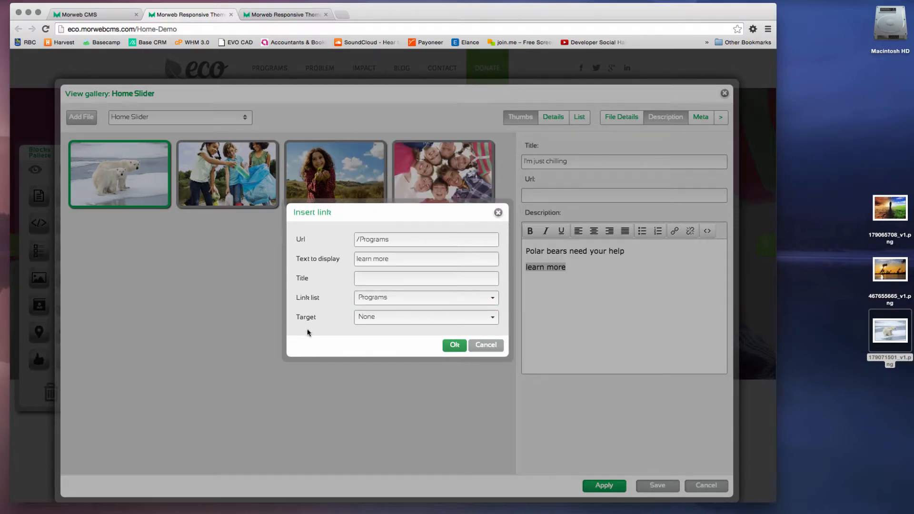
click(375, 318)
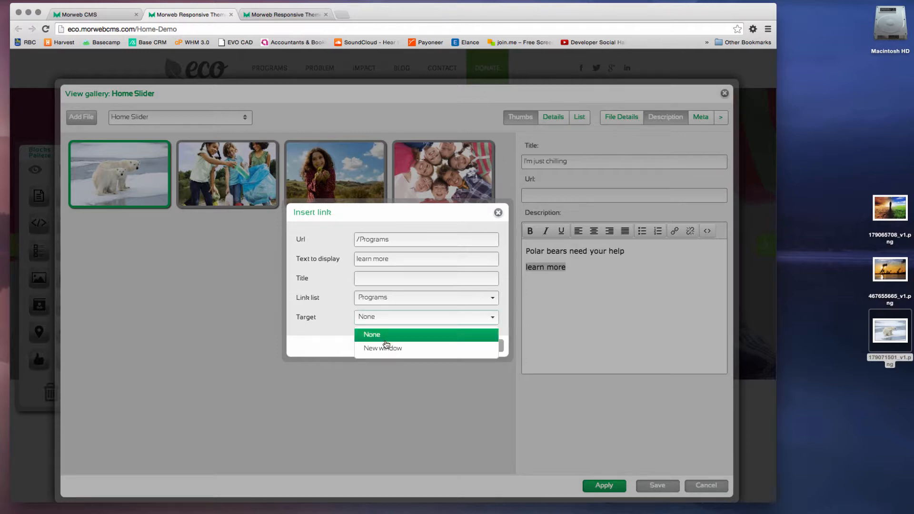
click(319, 315)
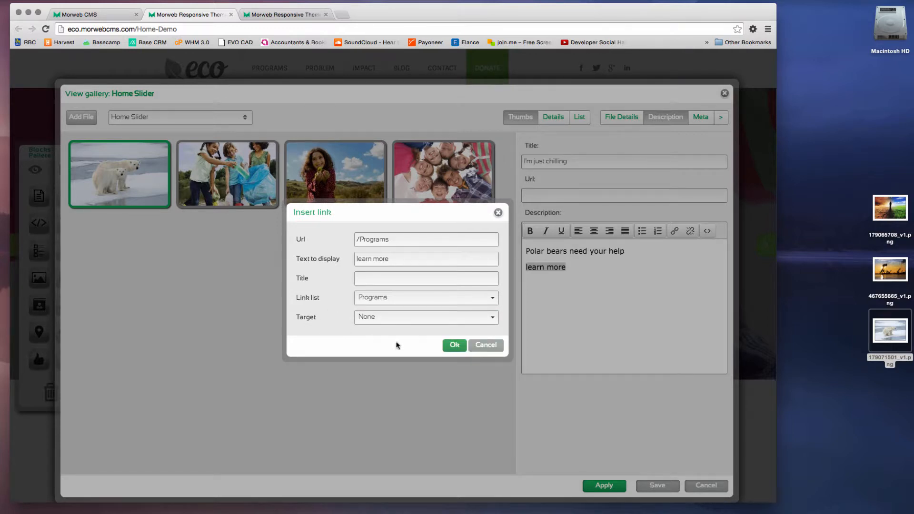
click(454, 346)
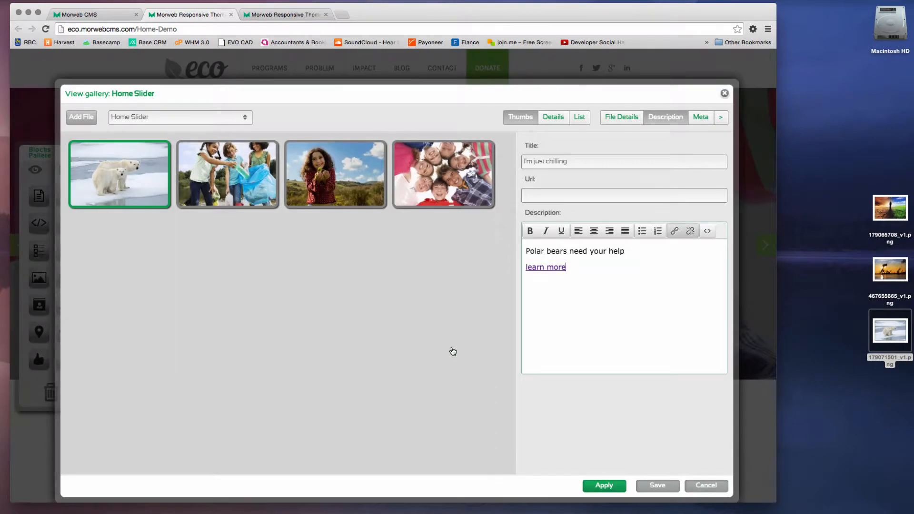
click(603, 486)
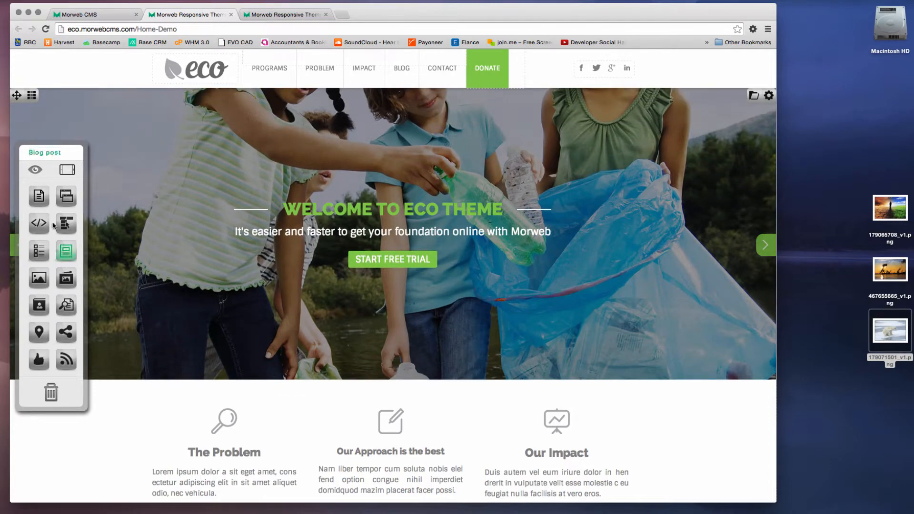
Shift the blocks palette slightly and look over the page's content columns, quote slider and Latest Blog Posts section.
drag(61, 150, 87, 140)
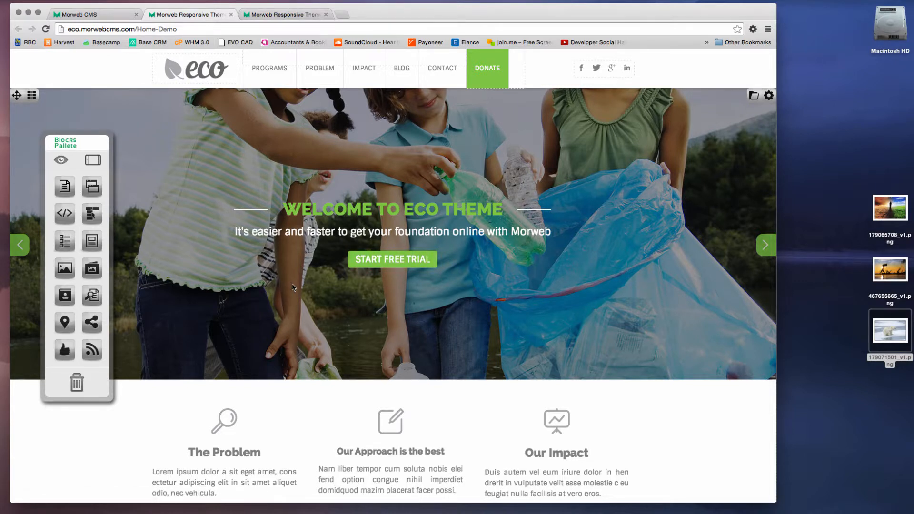
scroll(396, 350, down, 3)
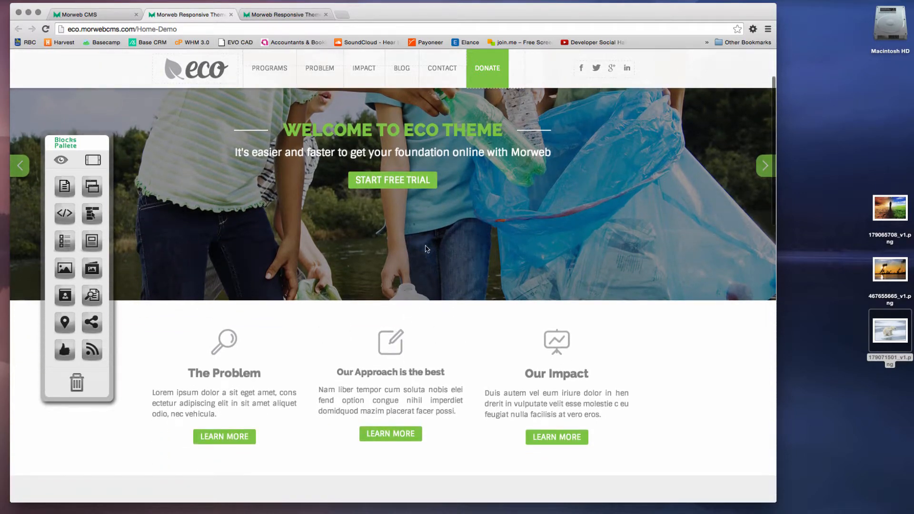
scroll(415, 324, down, 5)
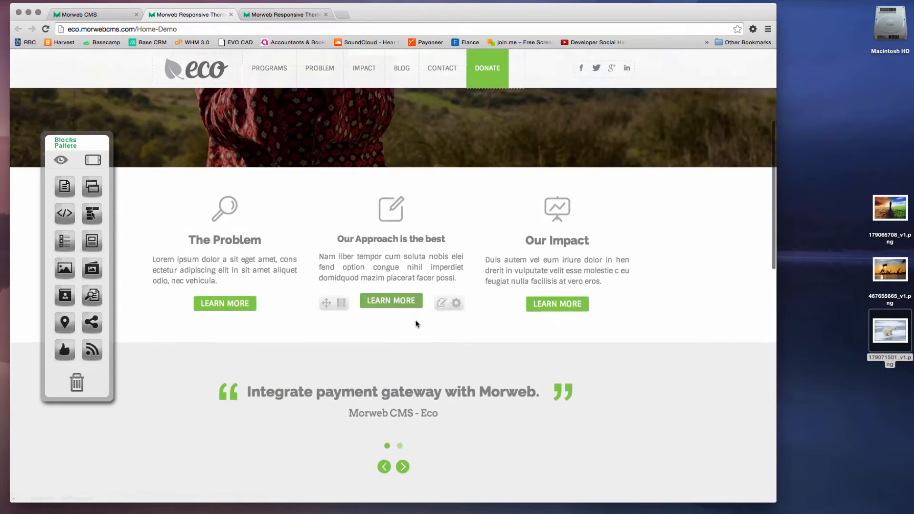
scroll(416, 324, down, 2)
scroll(416, 324, down, 1)
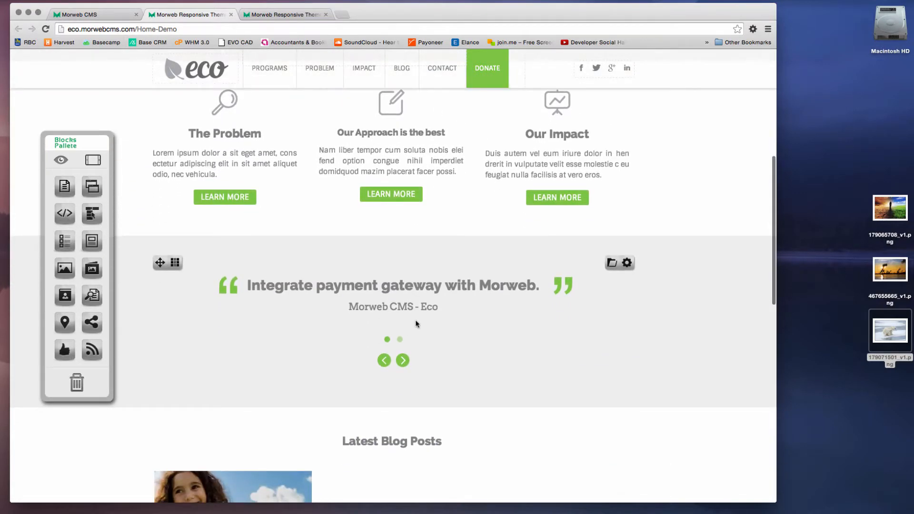
scroll(416, 324, up, 4)
scroll(415, 324, down, 6)
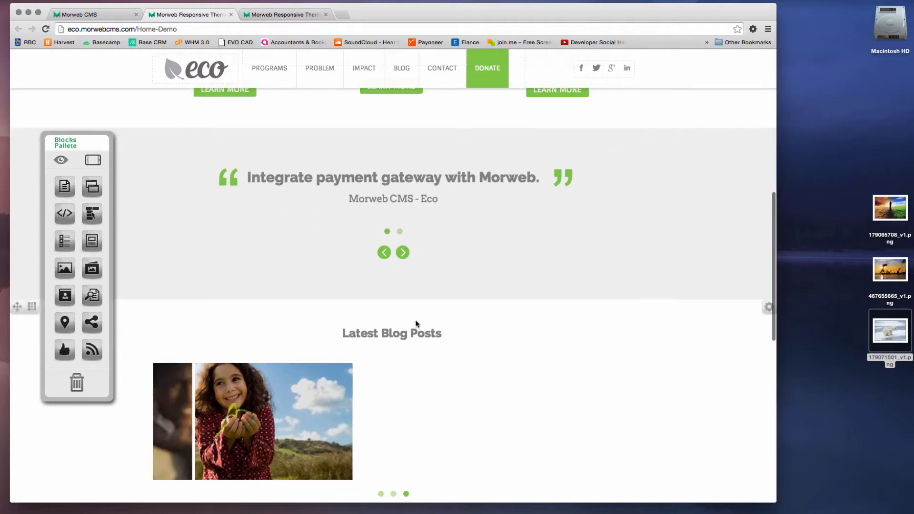
scroll(409, 334, down, 2)
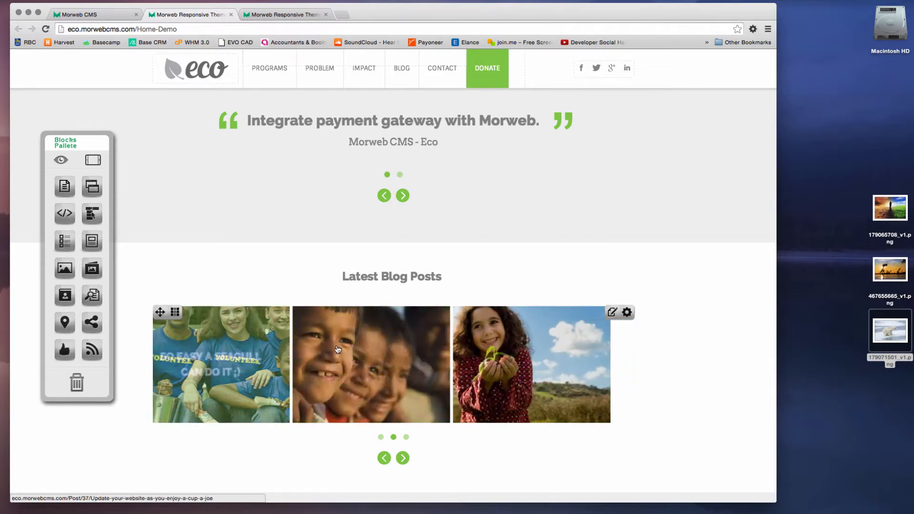
scroll(244, 247, up, 3)
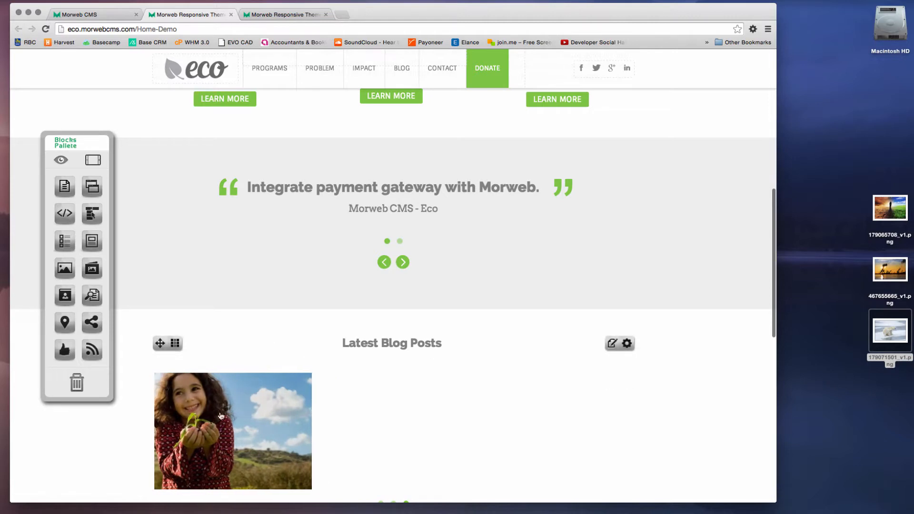
scroll(289, 199, up, 4)
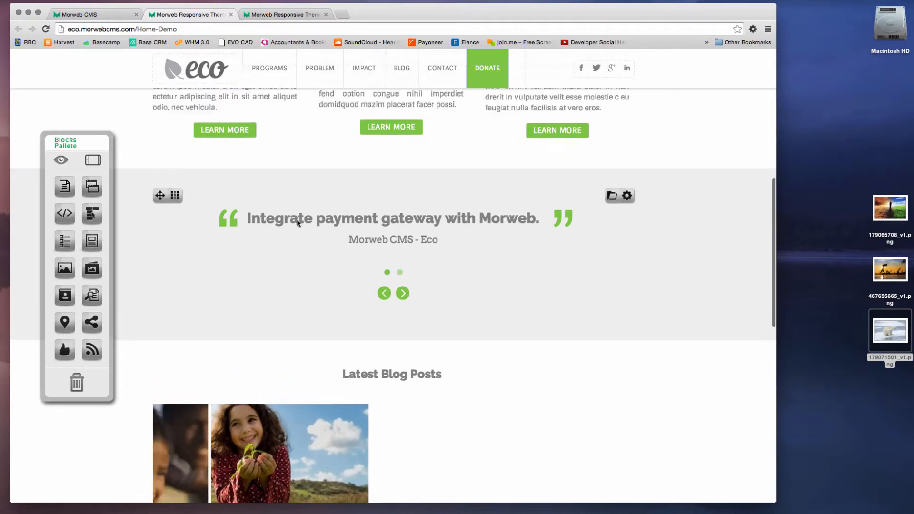
Move the Latest Blog Posts section above the "Integrate payment gateway with Morweb." quote section.
scroll(296, 219, down, 2)
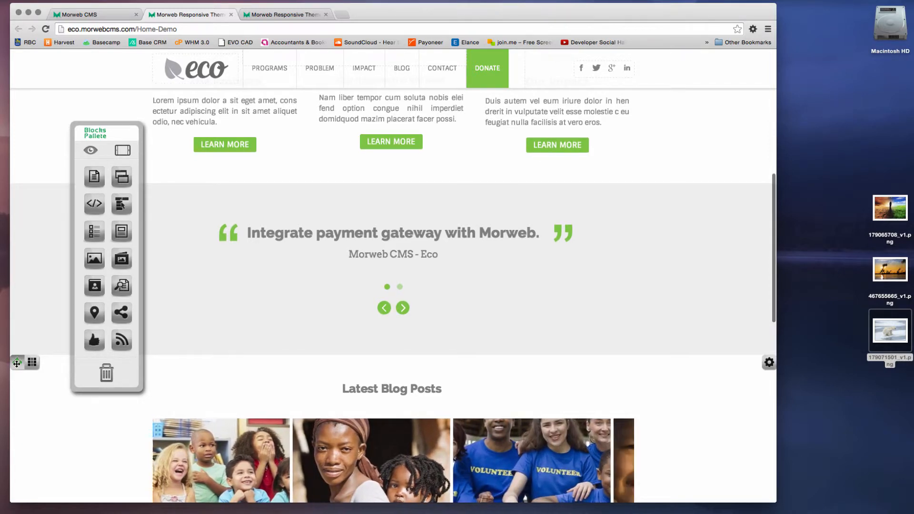
drag(18, 362, 25, 214)
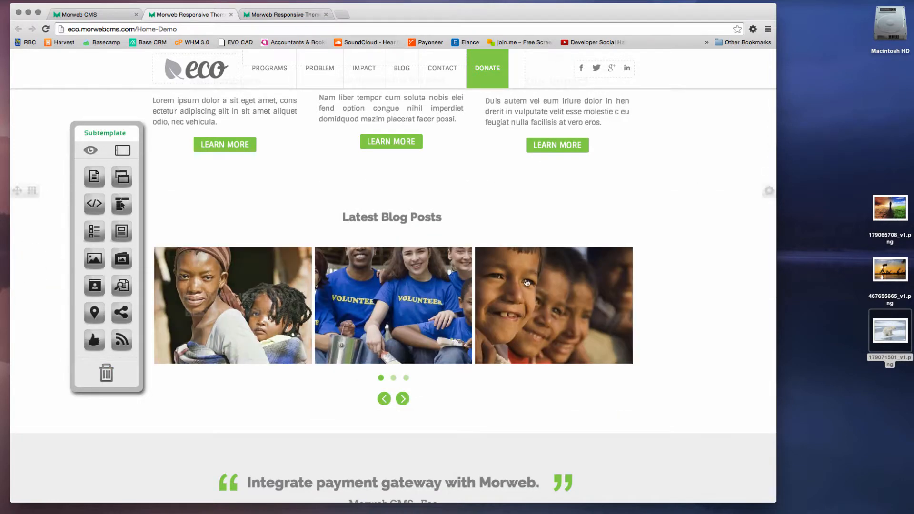
scroll(727, 314, down, 1)
scroll(655, 350, down, 3)
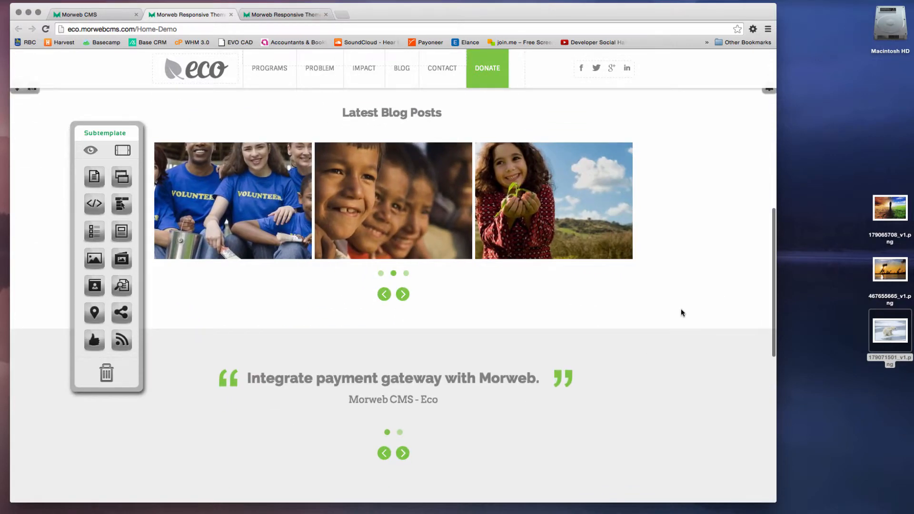
scroll(681, 312, down, 2)
scroll(680, 314, down, 2)
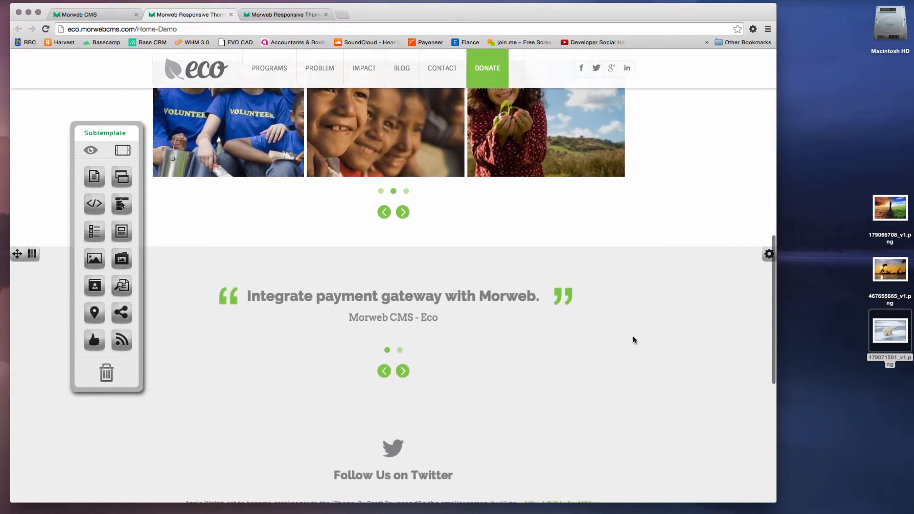
Add a File block to the main content area around the Twitter section, using the Banner Image-text Short template.
scroll(632, 337, down, 2)
scroll(633, 338, down, 2)
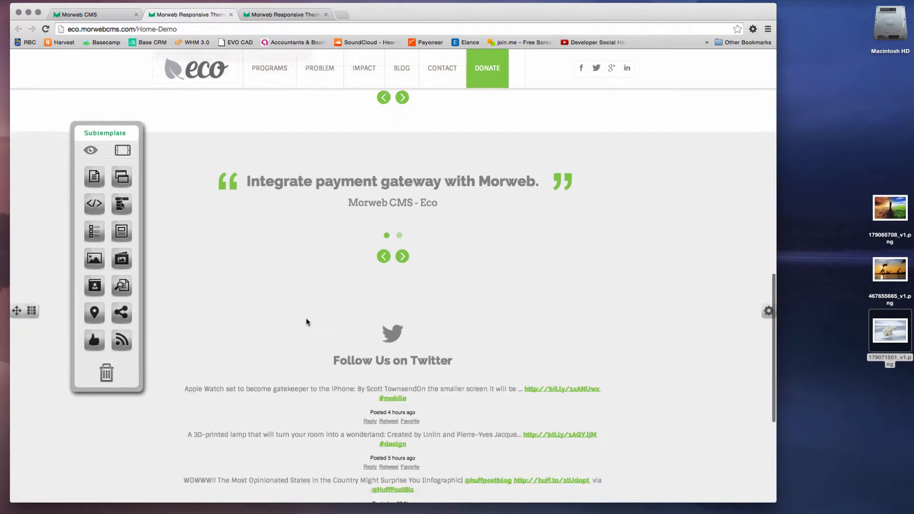
scroll(308, 322, down, 2)
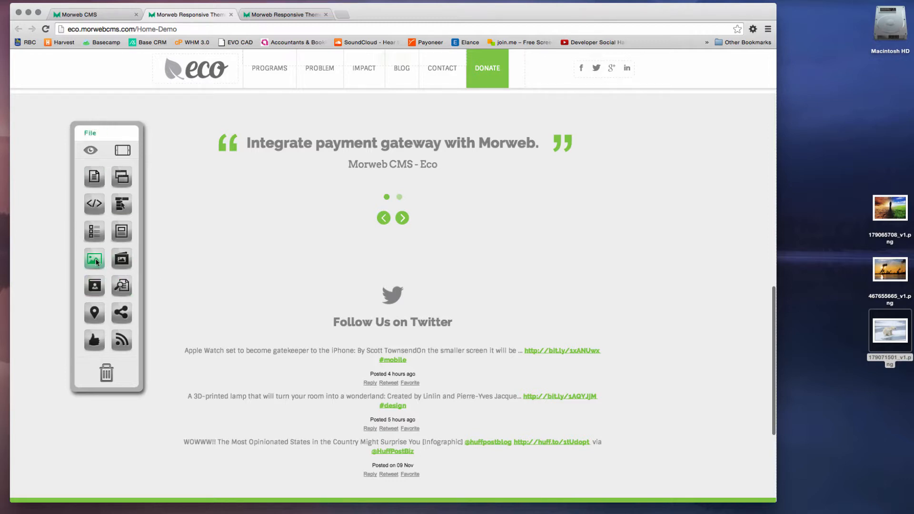
drag(120, 270, 356, 274)
click(415, 266)
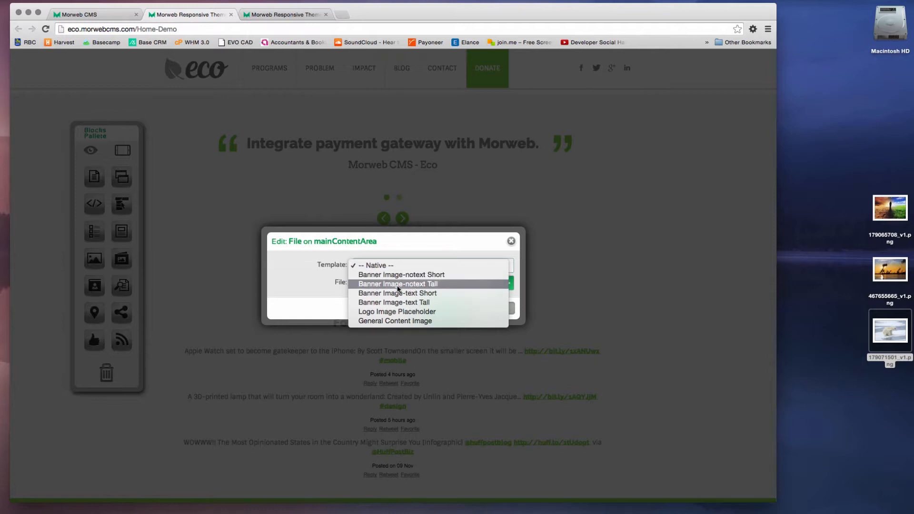
click(427, 293)
Use the Accept Online Donations image from the Home Slider gallery as the block's file, apply it and check the banner on the page.
click(427, 286)
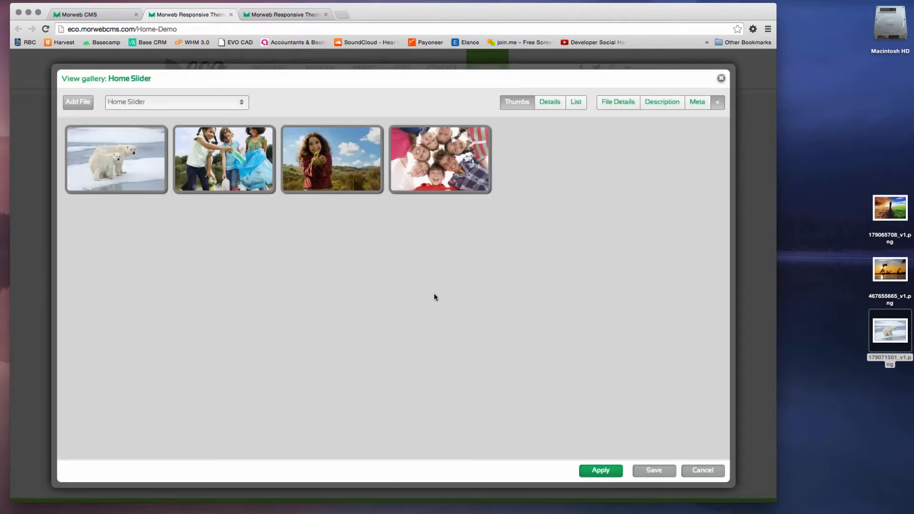
click(438, 162)
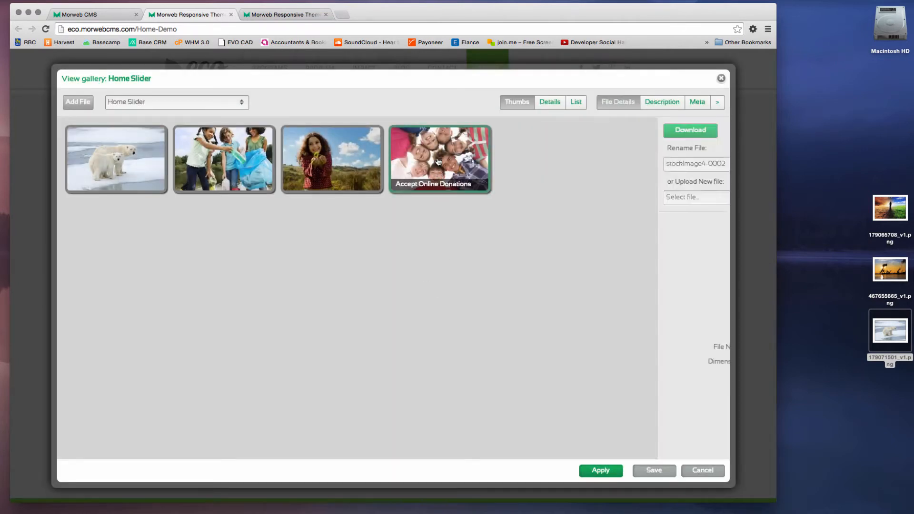
click(665, 103)
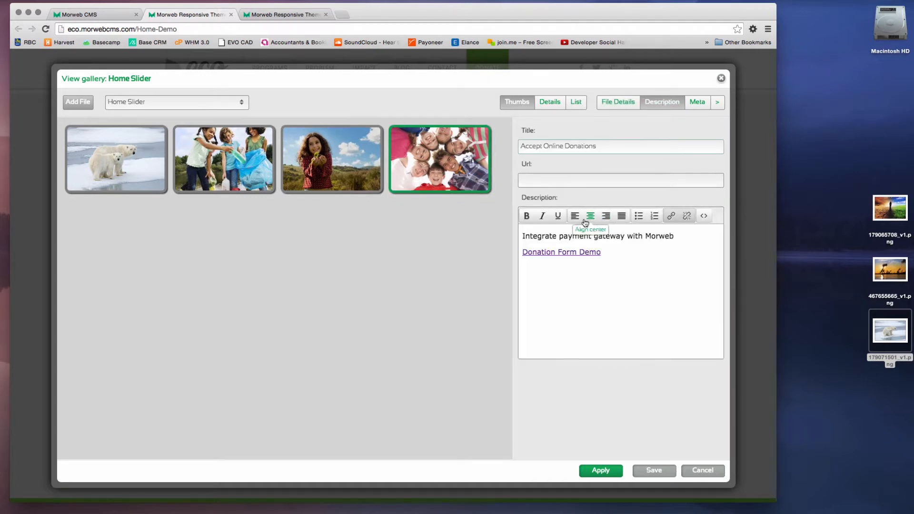
click(601, 471)
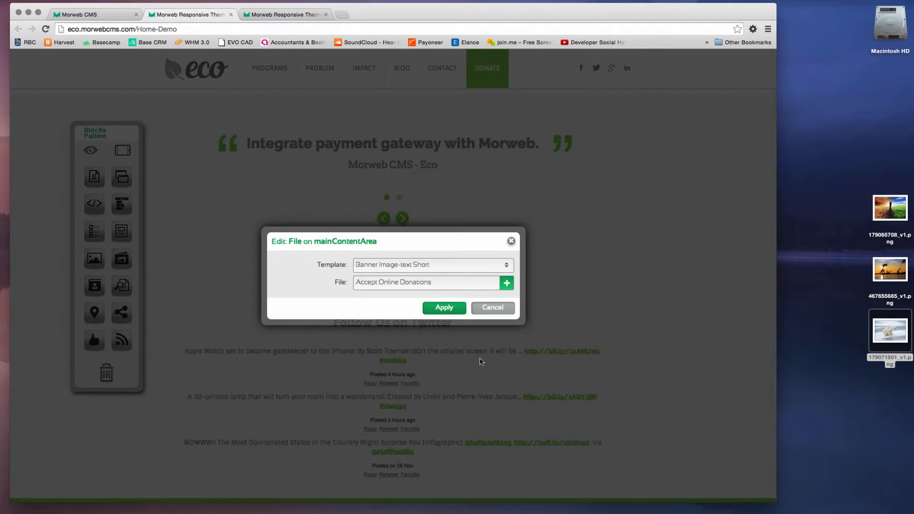
click(453, 310)
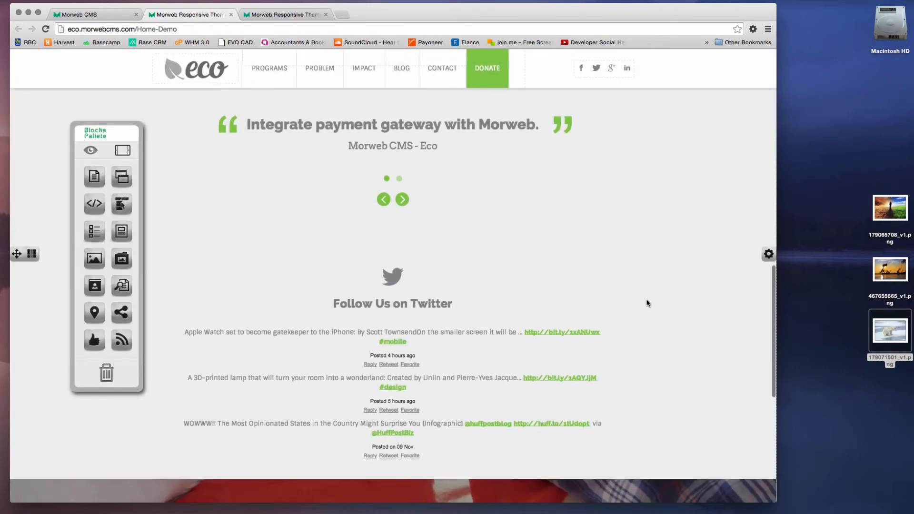
scroll(646, 303, down, 5)
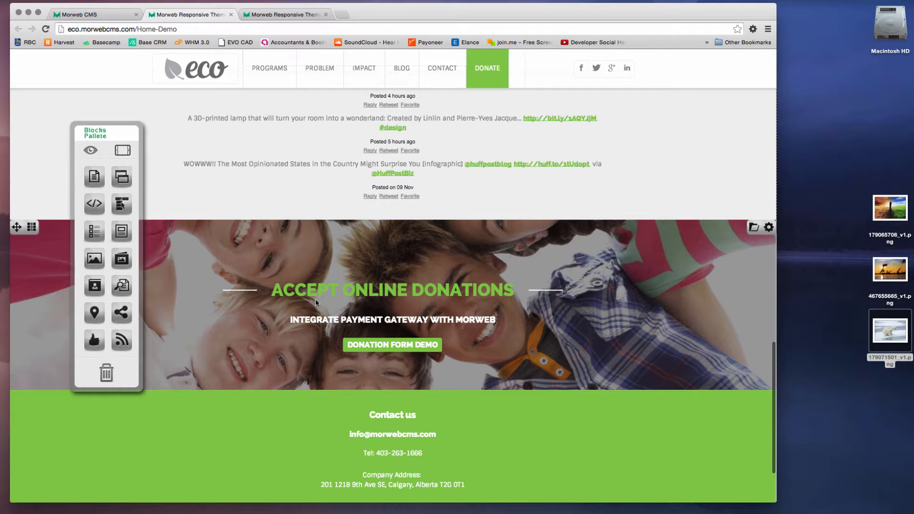
scroll(214, 283, down, 2)
scroll(191, 269, up, 3)
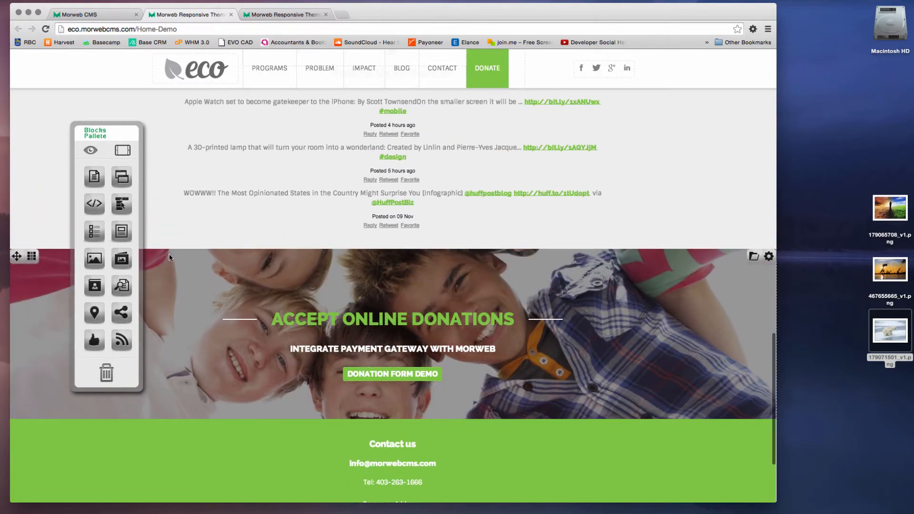
Move the Accept Online Donations banner block above the Follow Us on Twitter section and check its placement.
scroll(207, 283, up, 2)
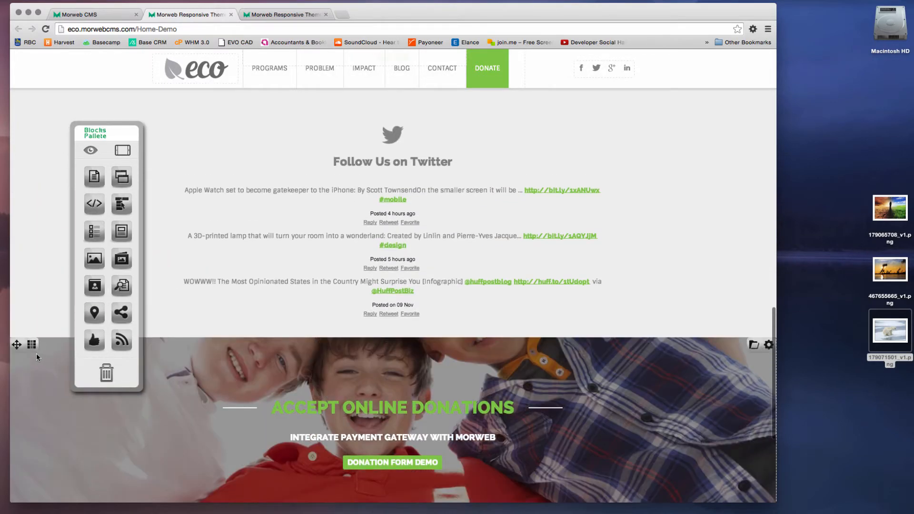
drag(18, 345, 43, 171)
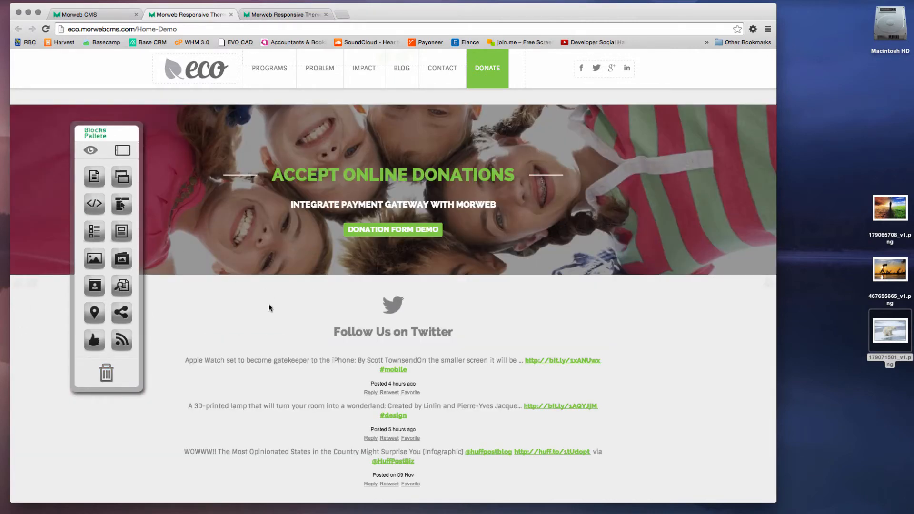
scroll(268, 305, up, 3)
scroll(269, 307, up, 2)
scroll(269, 307, down, 4)
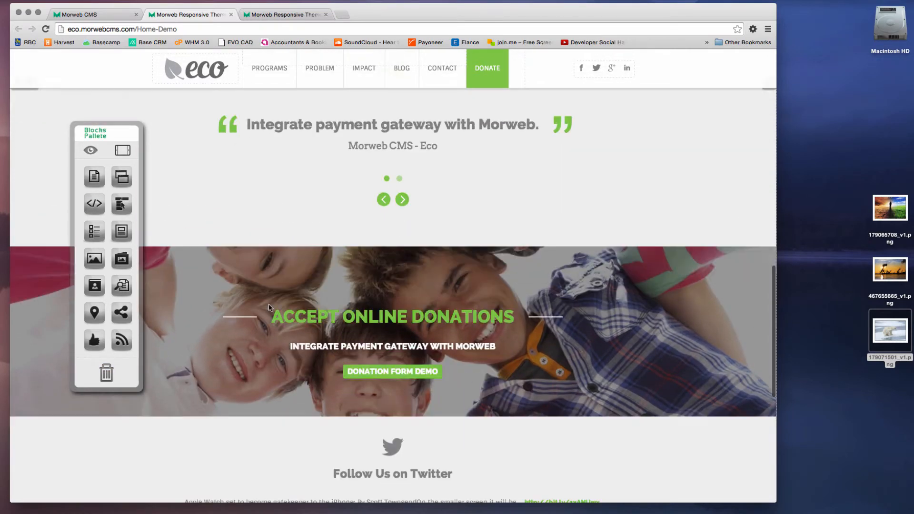
scroll(269, 307, up, 3)
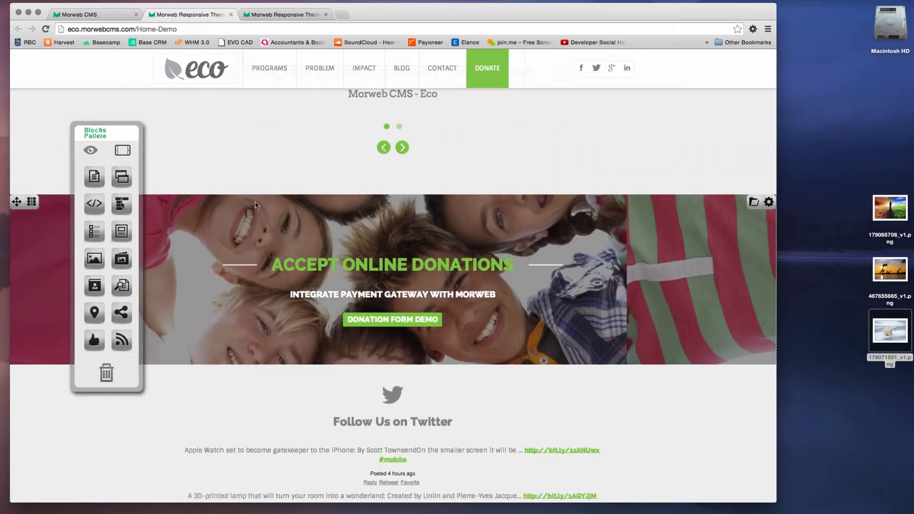
Shift the blocks palette slightly and open the mobile preview to look over the slider on a landscape phone.
scroll(256, 206, up, 10)
scroll(255, 205, up, 4)
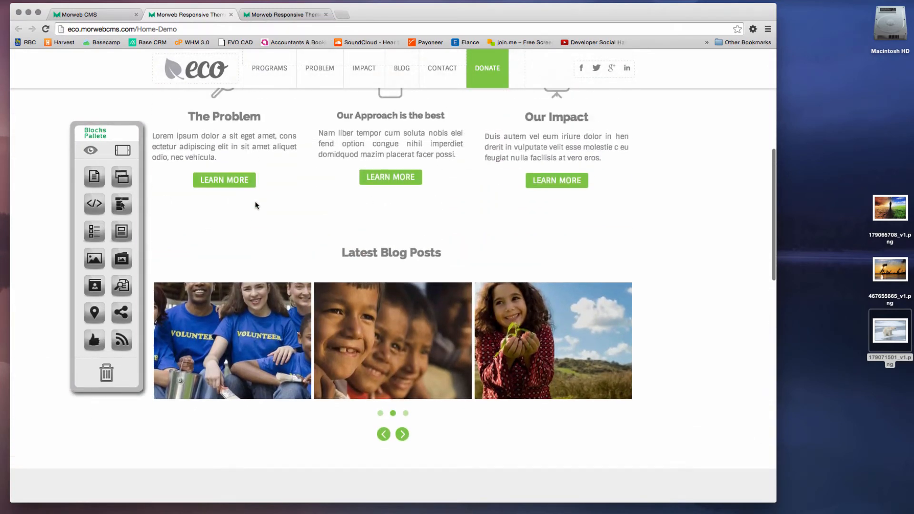
scroll(328, 200, up, 6)
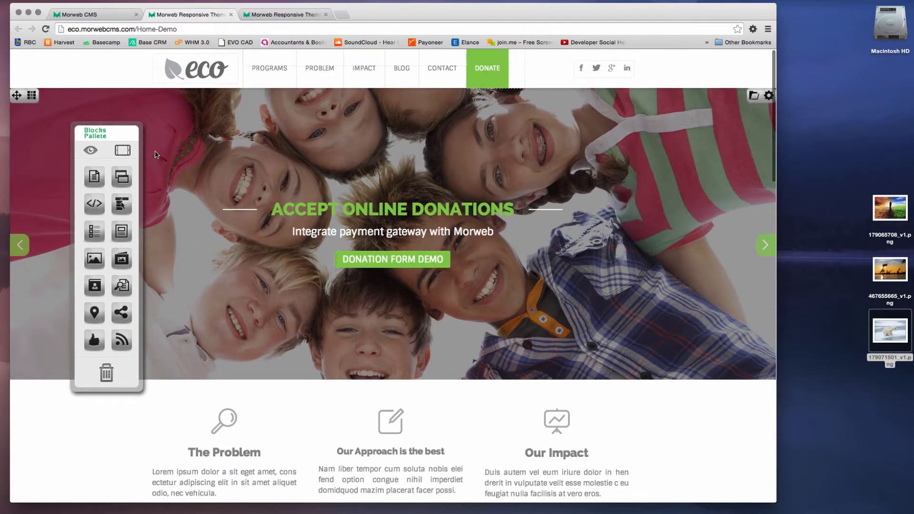
drag(98, 133, 90, 128)
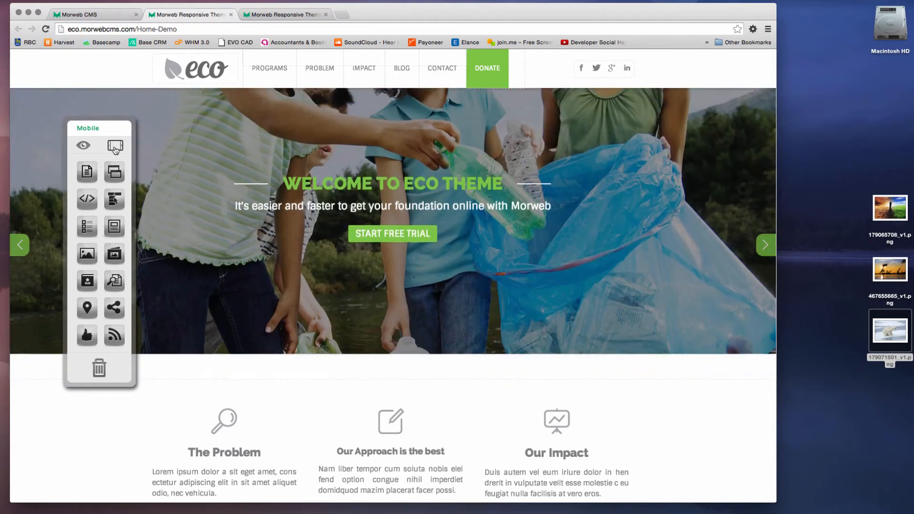
click(115, 150)
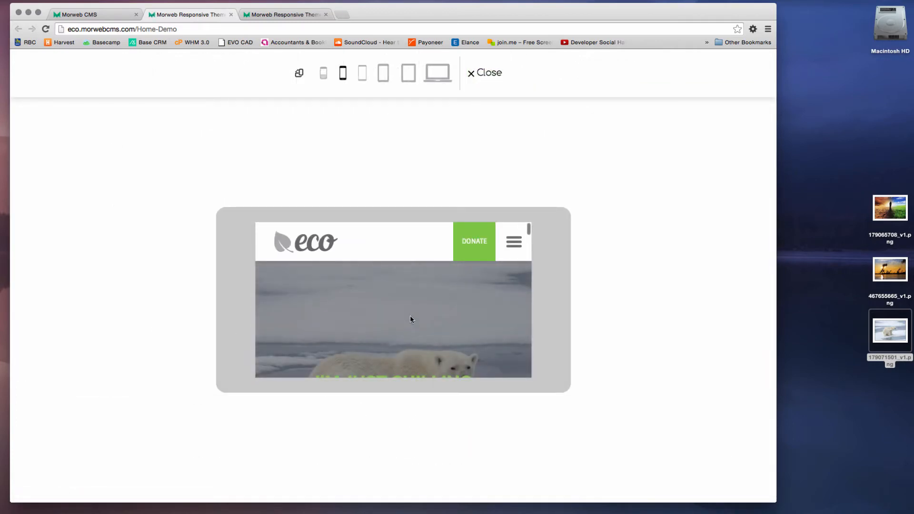
scroll(410, 317, down, 5)
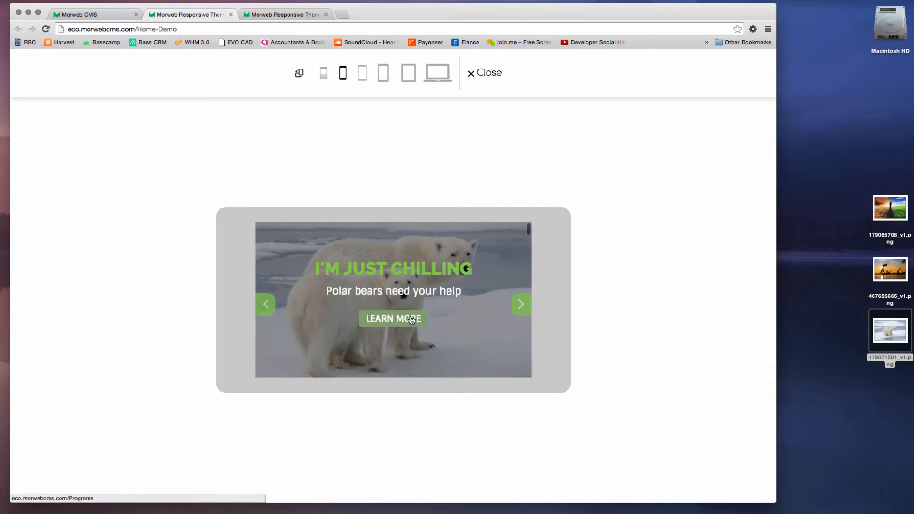
scroll(488, 304, down, 1)
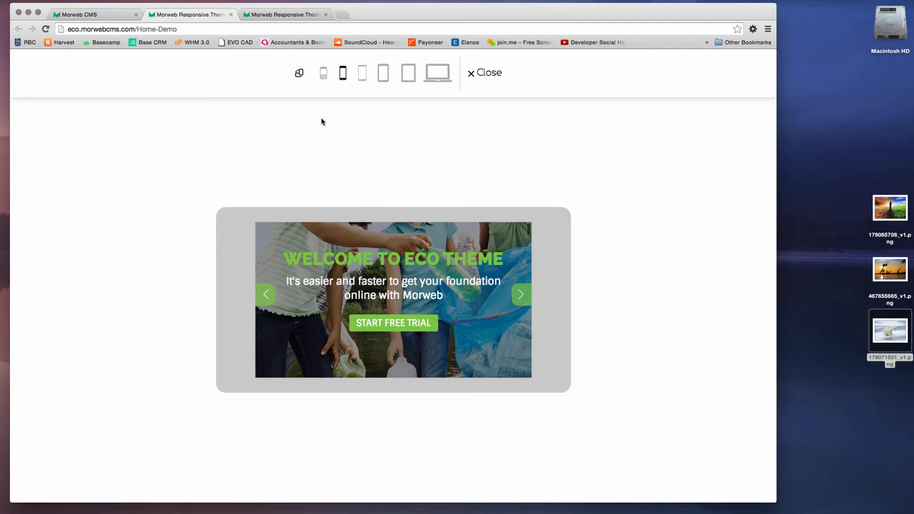
Rotate the phone preview to portrait and view the page from its header.
click(300, 76)
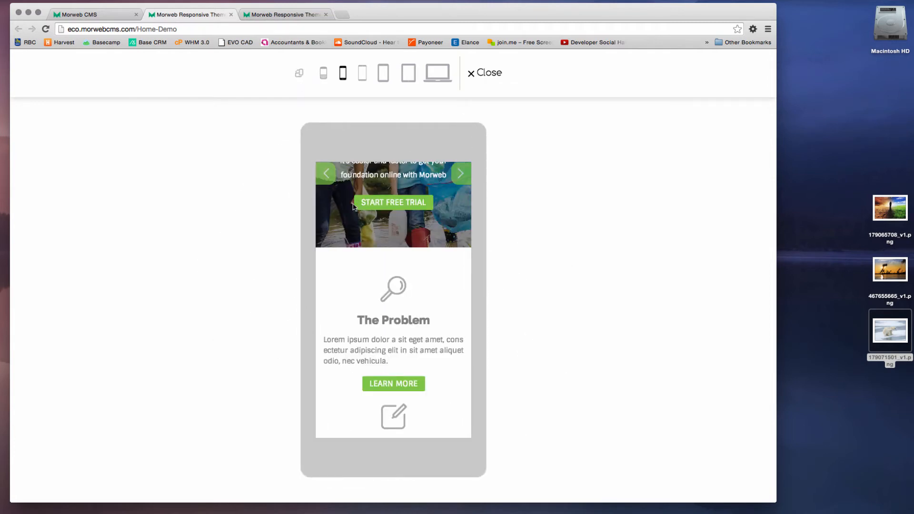
scroll(408, 320, up, 5)
scroll(408, 320, up, 2)
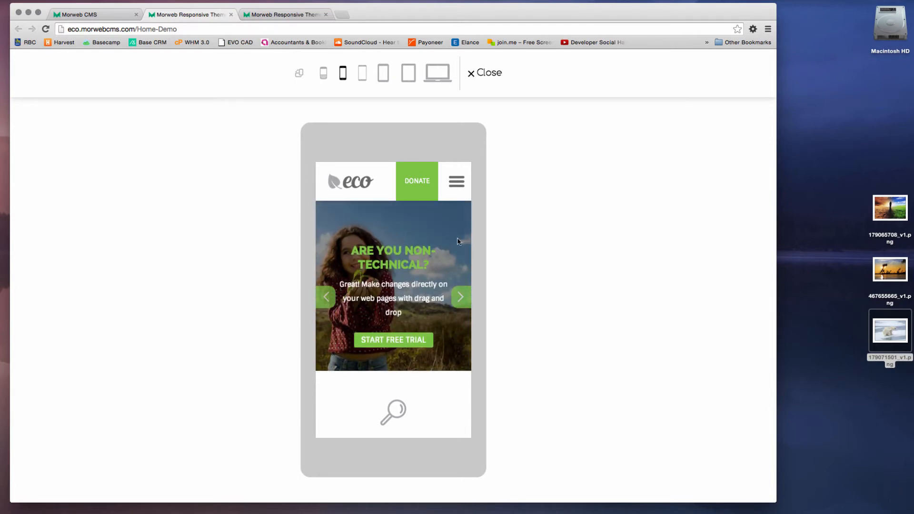
Browse the slider images in both directions in the portrait phone preview, and open and close its navigation menu.
drag(458, 241, 373, 248)
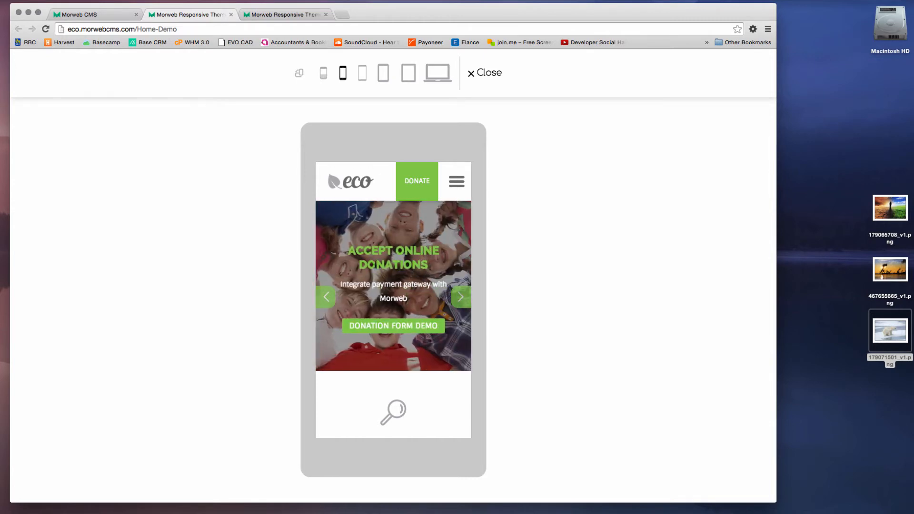
drag(437, 233, 481, 242)
mouse_move(438, 247)
mouse_down()
mouse_move(373, 250)
mouse_move(357, 242)
mouse_move(455, 250)
mouse_up()
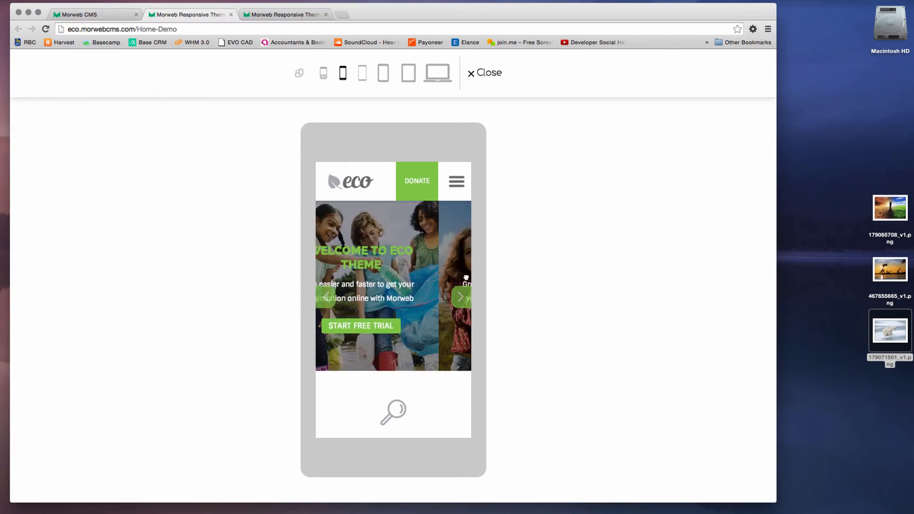
click(466, 299)
click(464, 298)
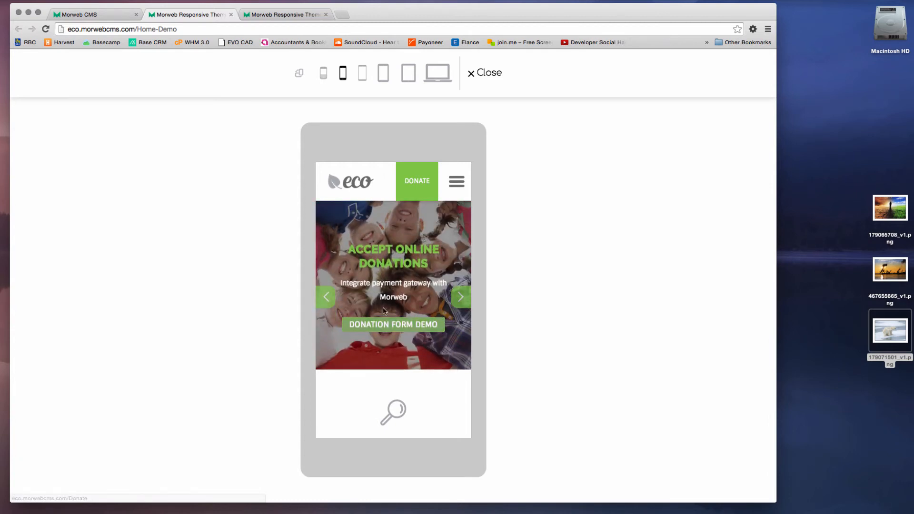
click(325, 300)
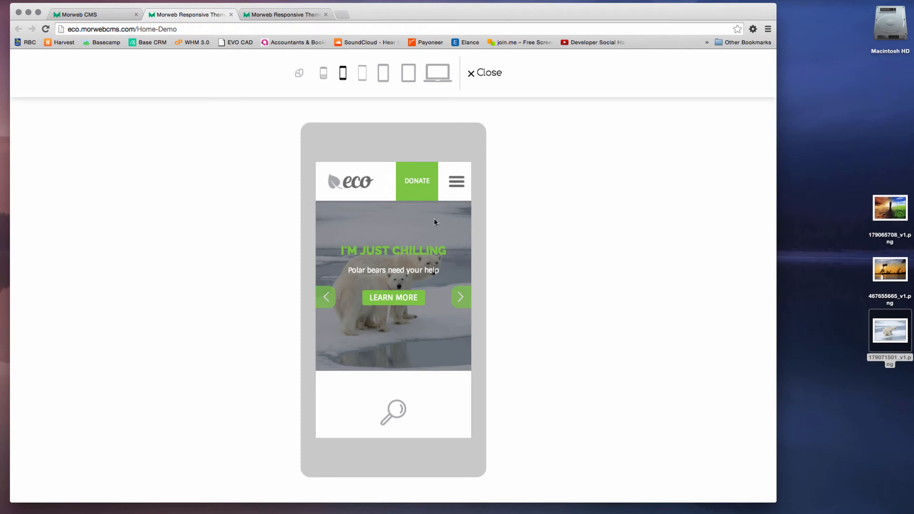
click(457, 185)
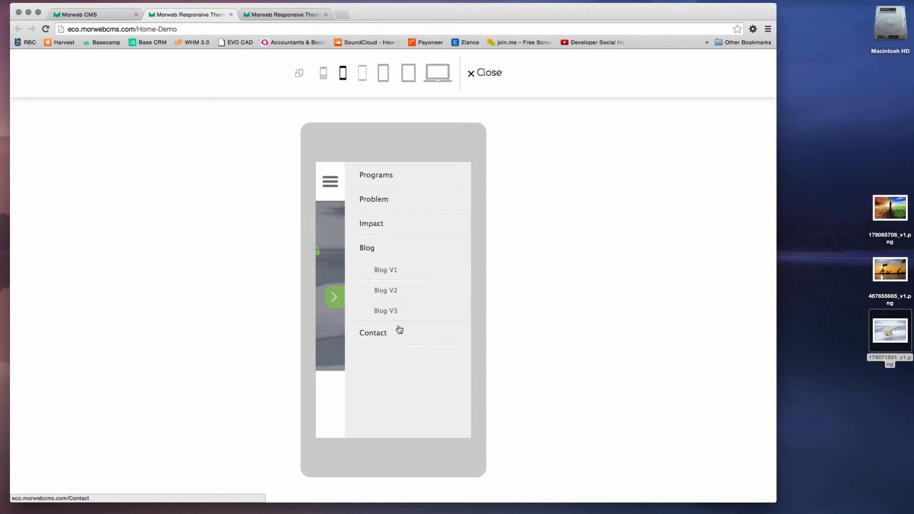
click(330, 181)
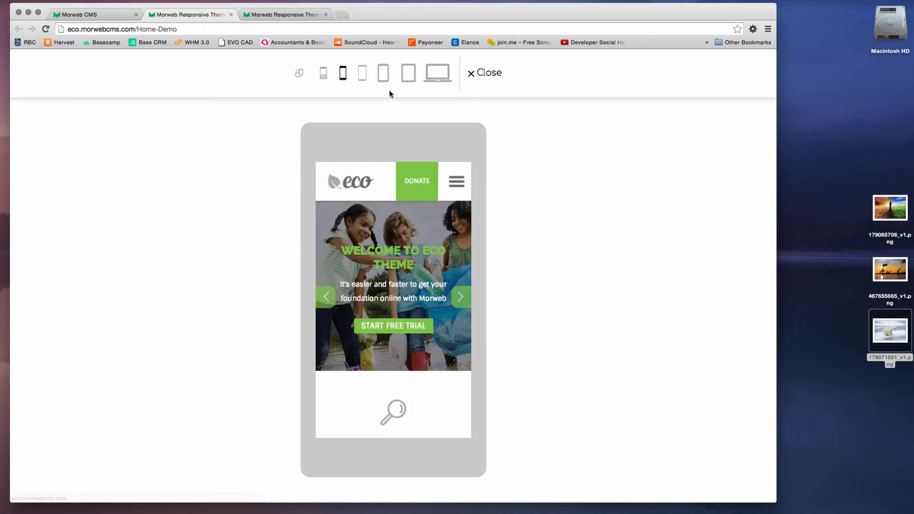
Switch to the smaller portrait tablet preview, check its navigation menu, and exit the preview.
click(384, 77)
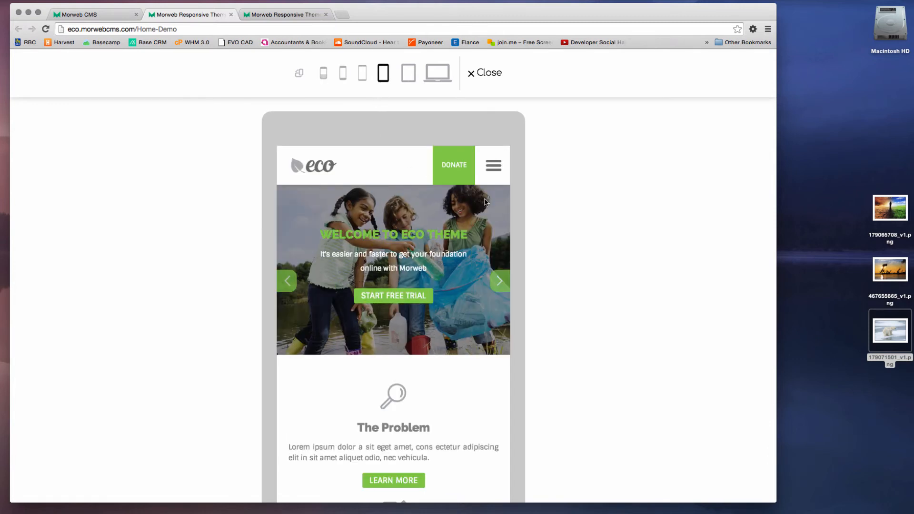
click(494, 173)
click(371, 168)
click(487, 77)
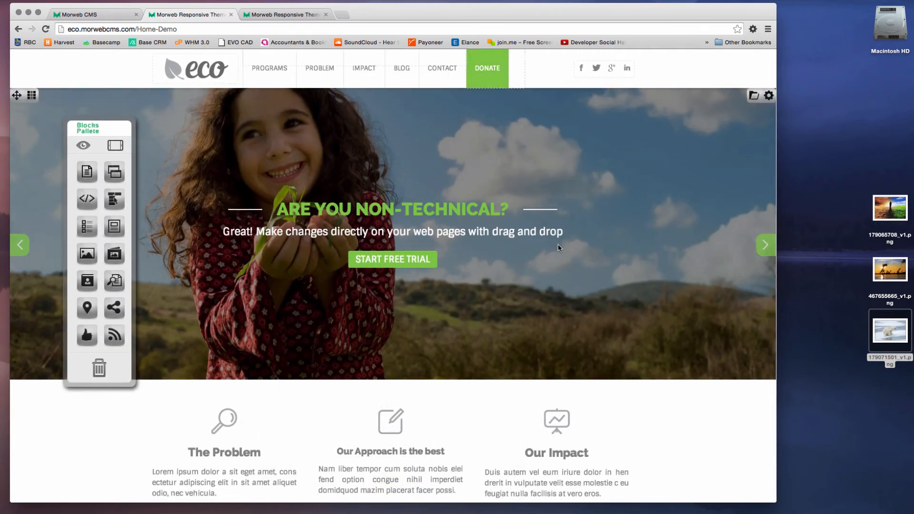
Look over the content columns and Latest Blog Posts section, and return to the home slider.
scroll(562, 242, down, 2)
scroll(559, 248, down, 3)
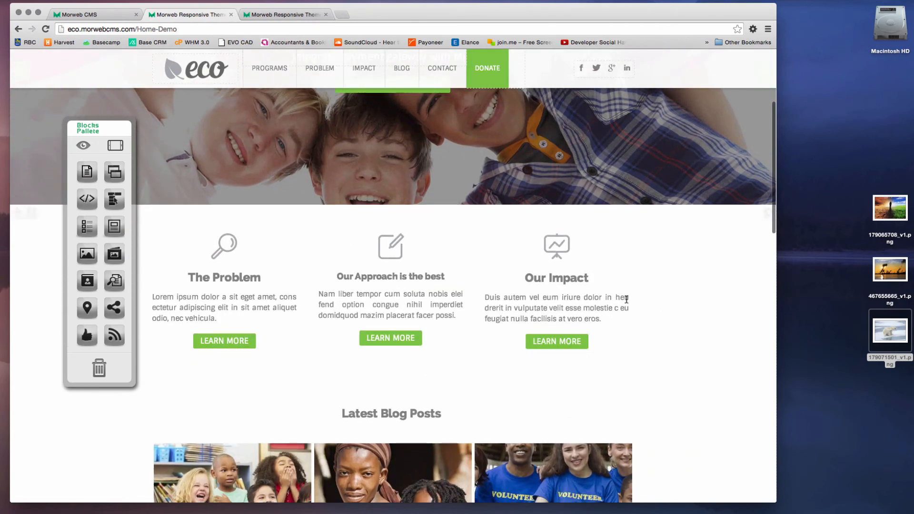
scroll(660, 328, down, 3)
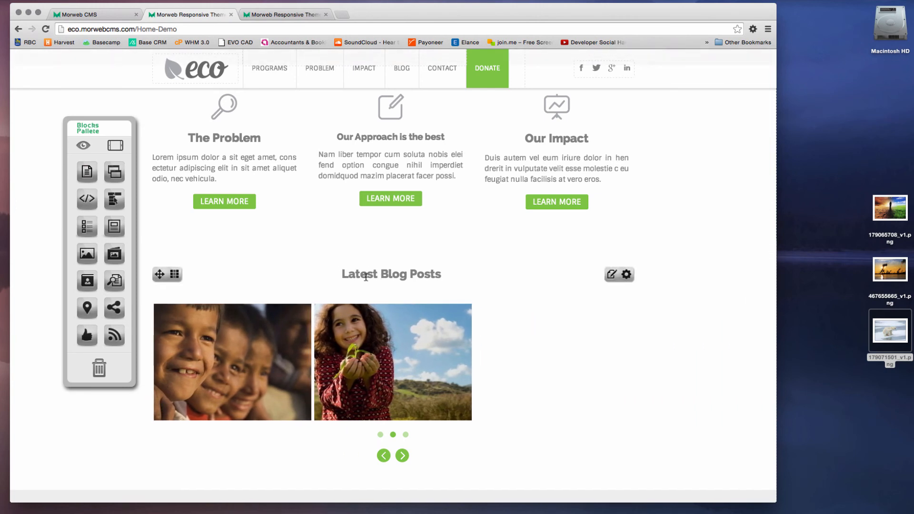
scroll(365, 277, up, 7)
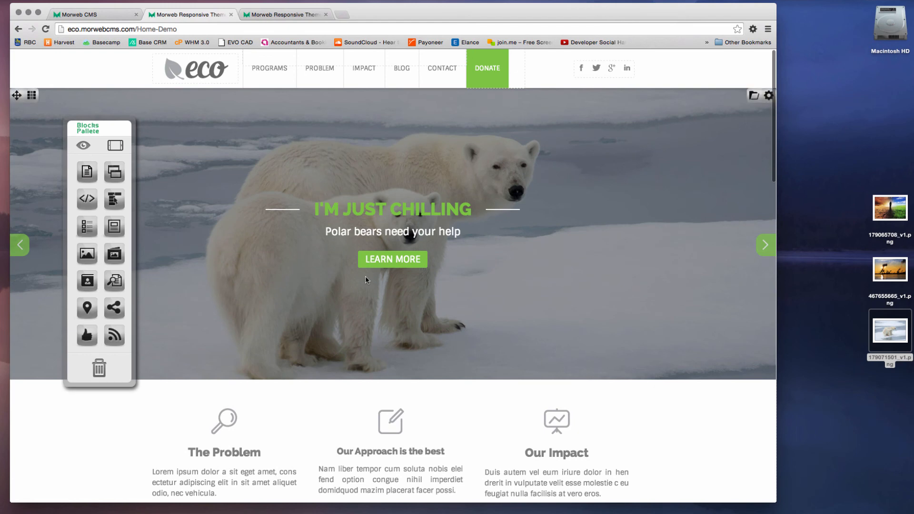